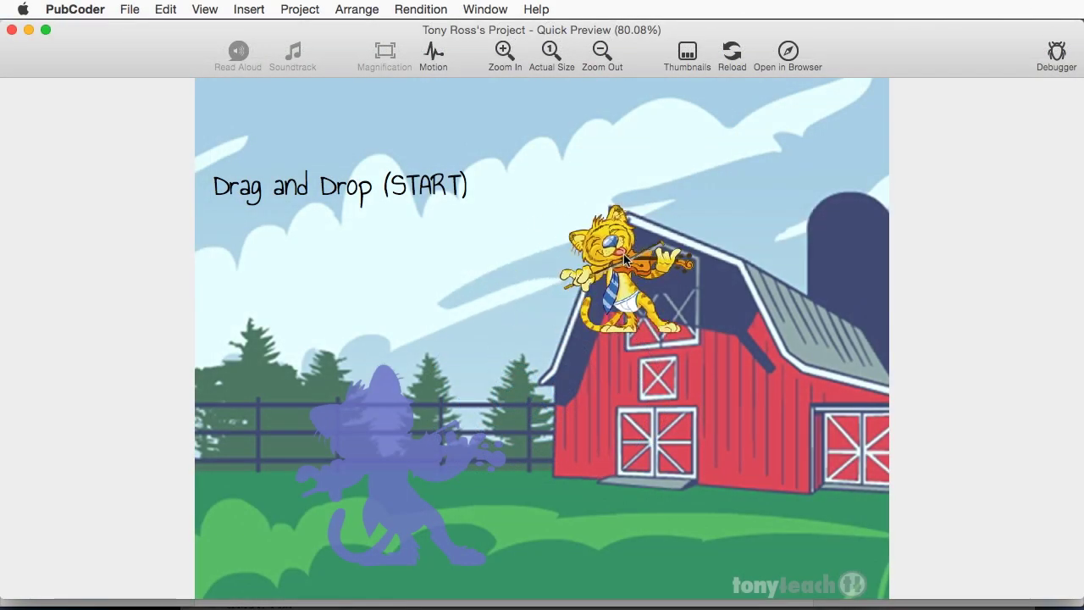
Move the violin cat onto the barn wall, then tap the pumpkin three times to replay the cat pop-up.
{"action": "left_click_drag", "start_coordinate": [521, 212], "coordinate": [385, 466]}
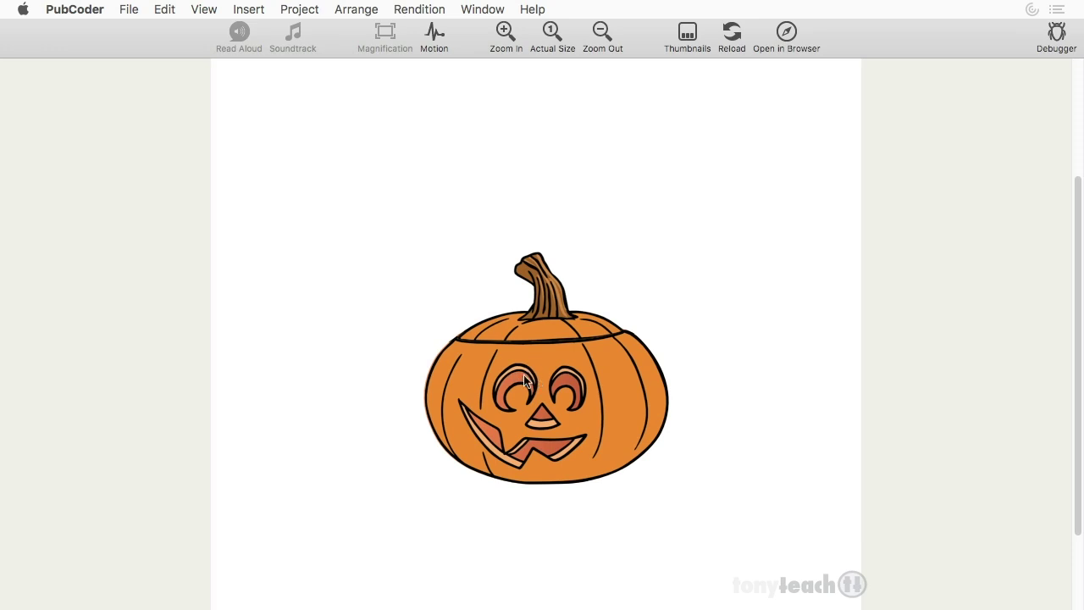
{"action": "left_click", "coordinate": [545, 409]}
{"action": "left_click", "coordinate": [514, 397]}
{"action": "left_click", "coordinate": [583, 413]}
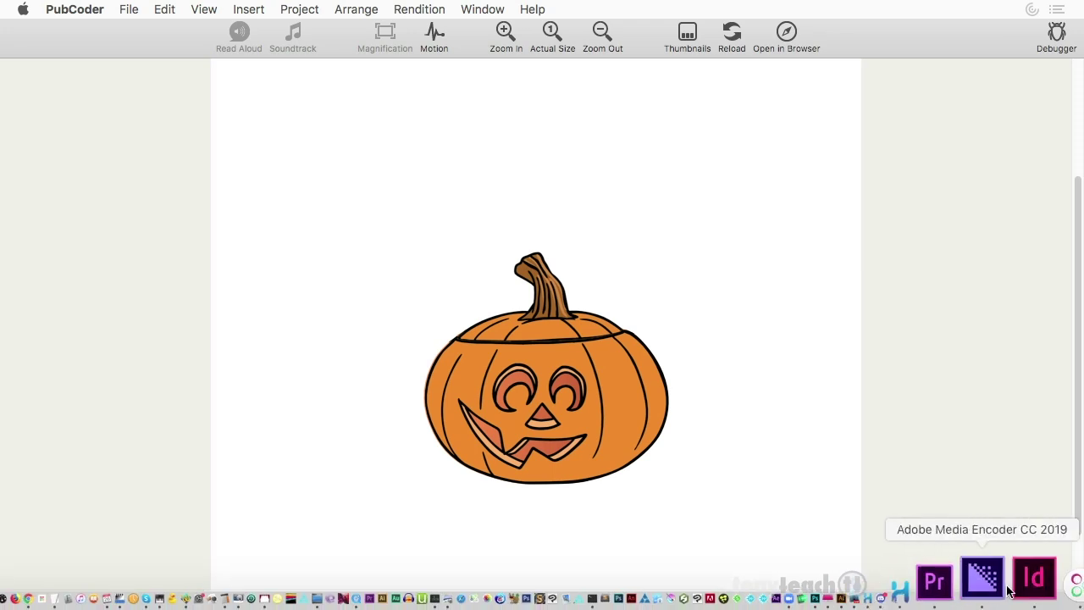
Return to the PubCoder editor and go to the empty page 2.
{"action": "left_click", "coordinate": [1023, 588]}
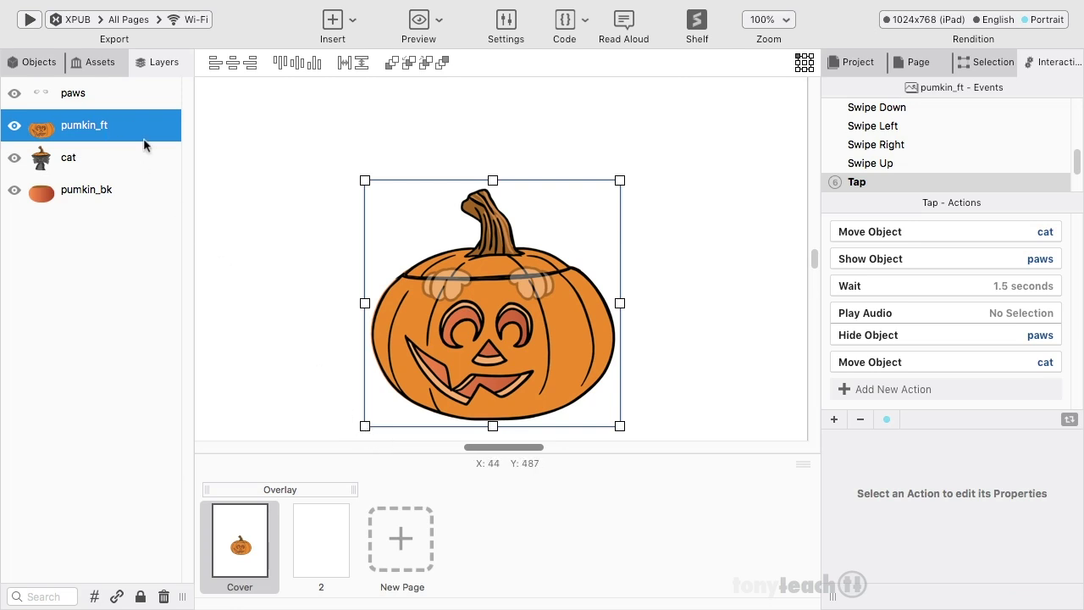
{"action": "left_click", "coordinate": [324, 561]}
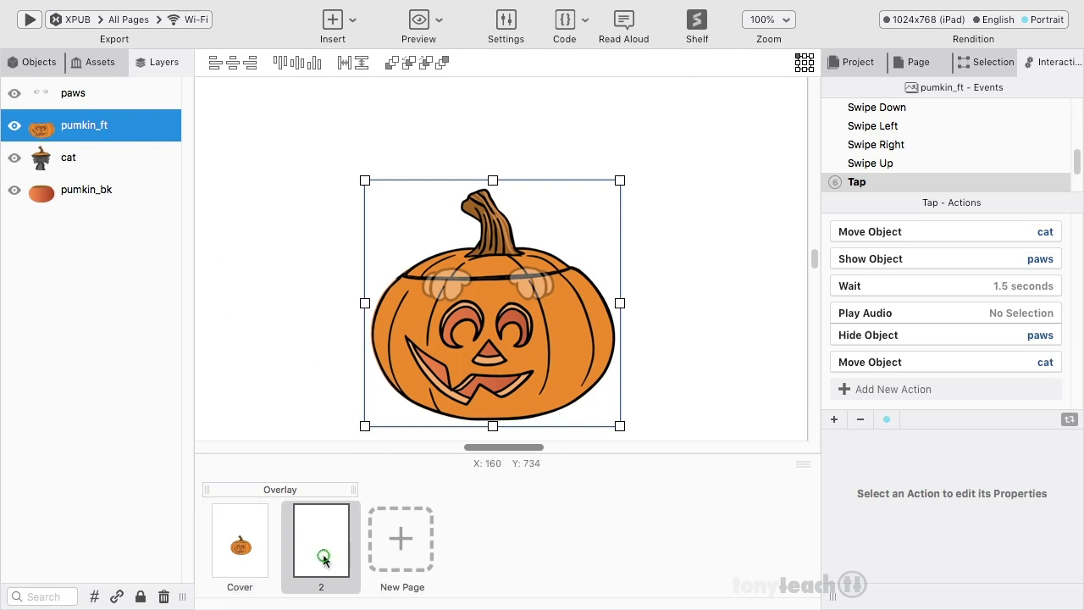
{"action": "left_click", "coordinate": [37, 61]}
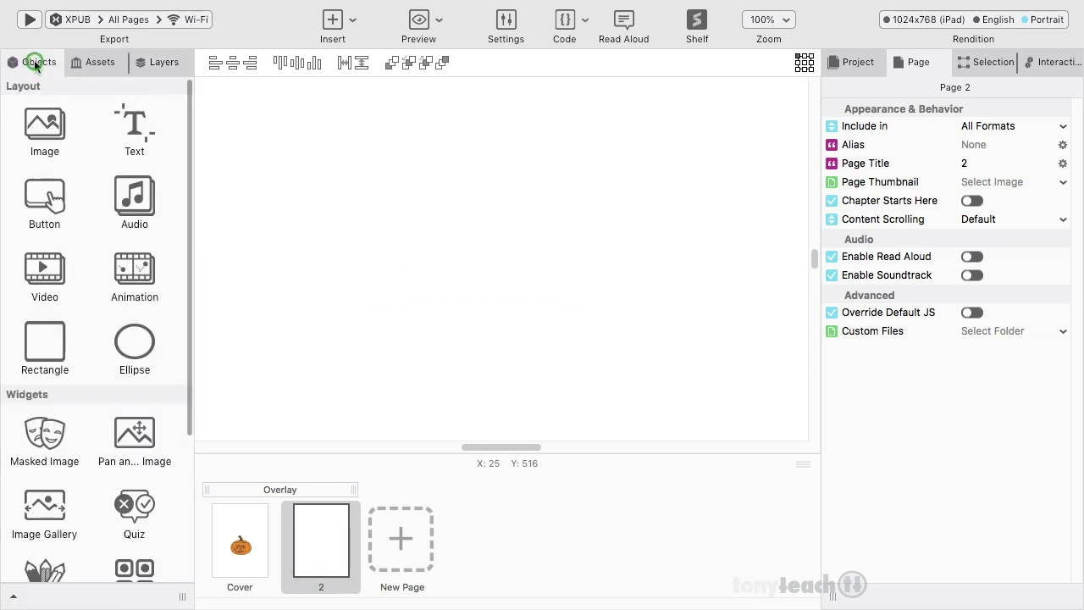
Preview the image assets pumkin_ft.png, pumkin_bk.png, paws.png and cat.png.
{"action": "left_click", "coordinate": [98, 67]}
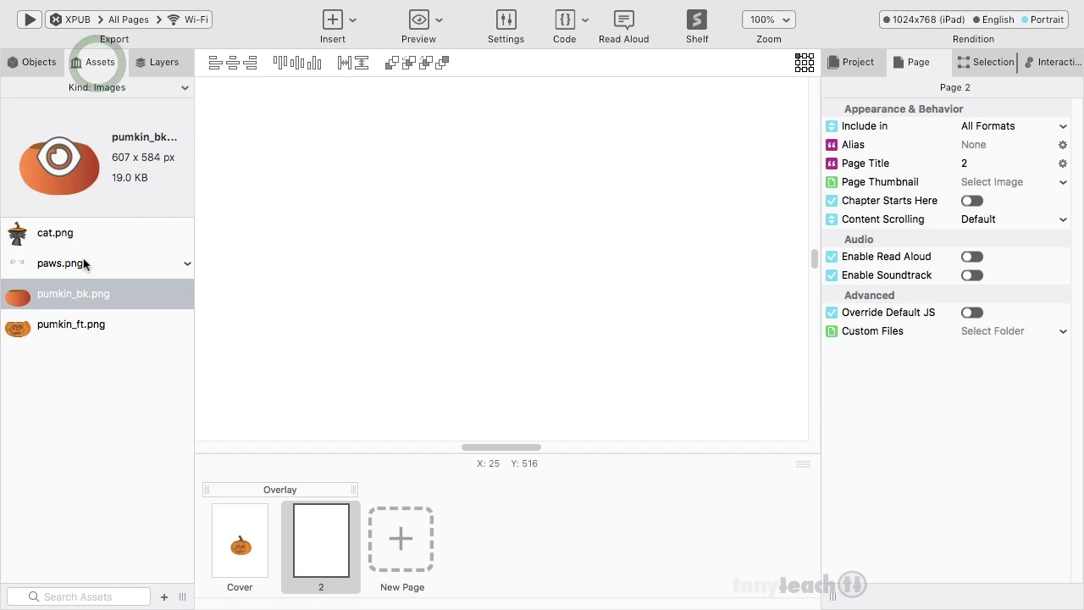
{"action": "left_click", "coordinate": [54, 329]}
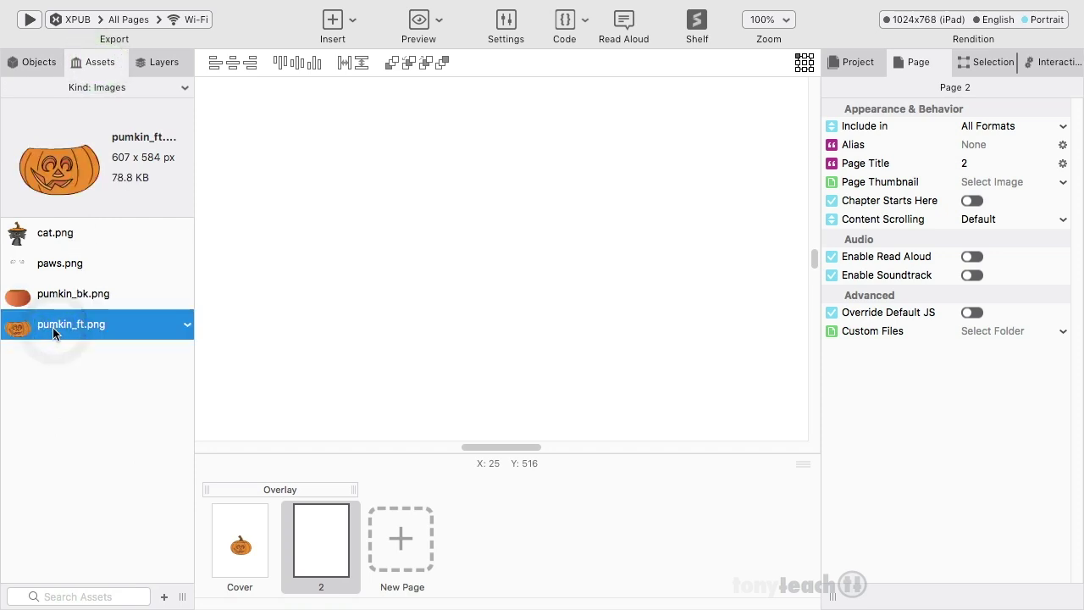
{"action": "left_click", "coordinate": [63, 294]}
{"action": "left_click", "coordinate": [58, 264]}
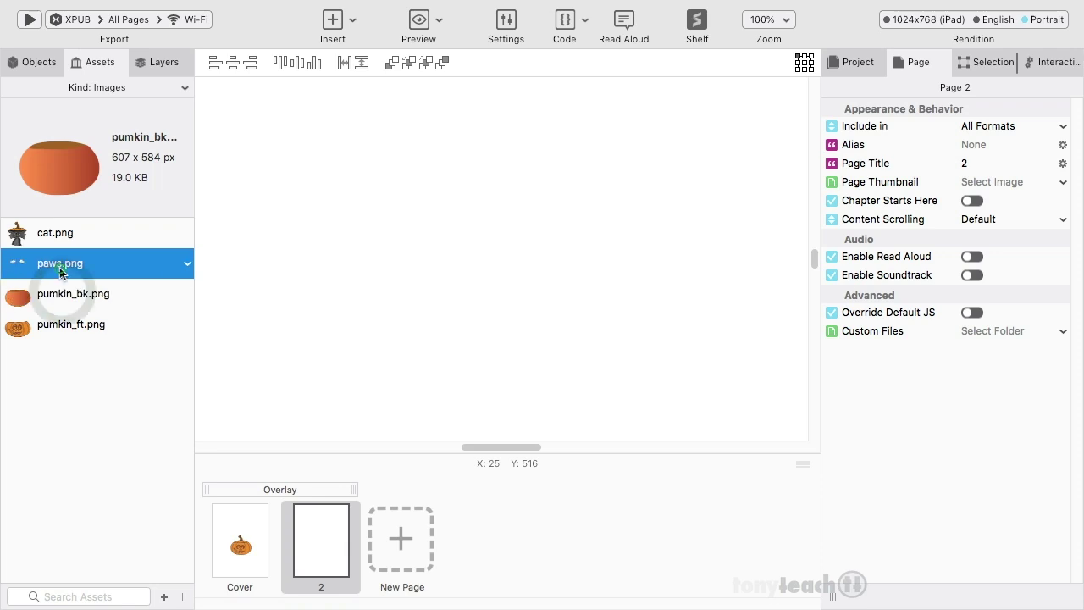
{"action": "left_click", "coordinate": [56, 233]}
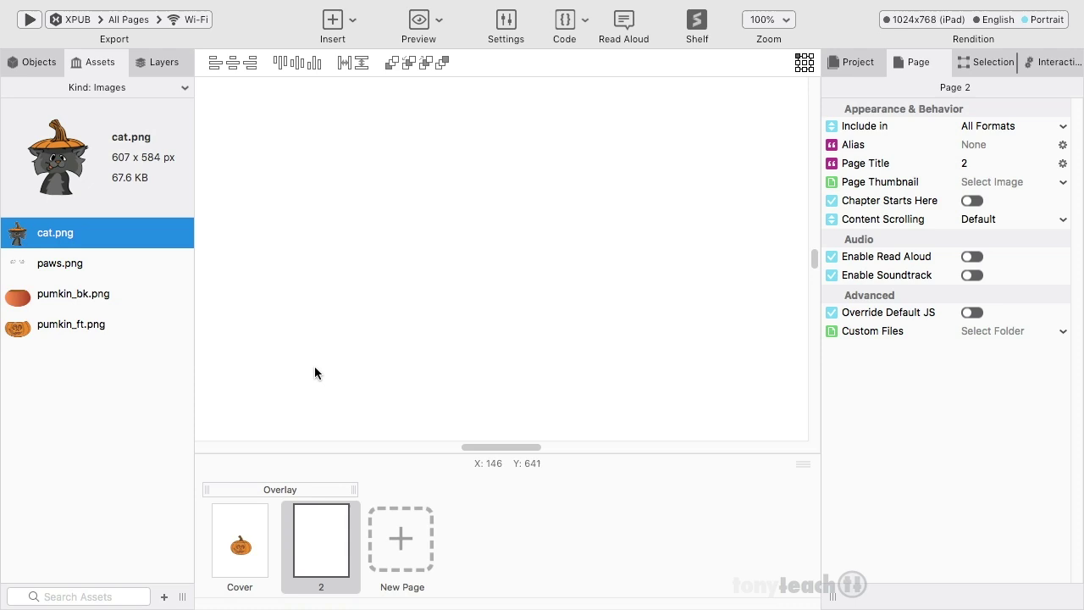
{"action": "mouse_move", "coordinate": [576, 606]}
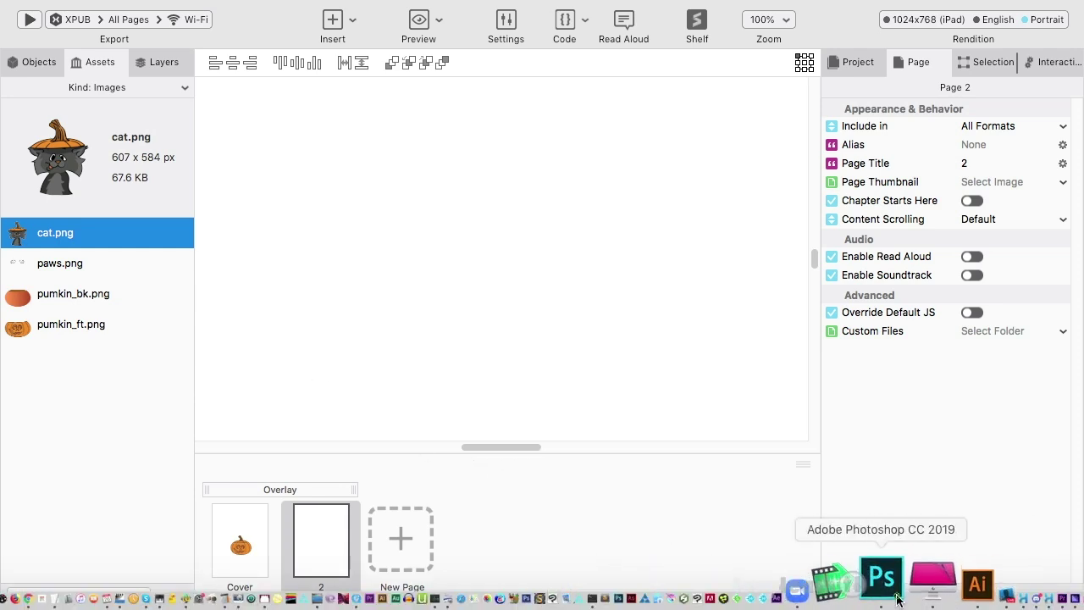
In Photoshop, hide the cat_body, top, pumkin_frt and cat head layers.
{"action": "left_click", "coordinate": [877, 584]}
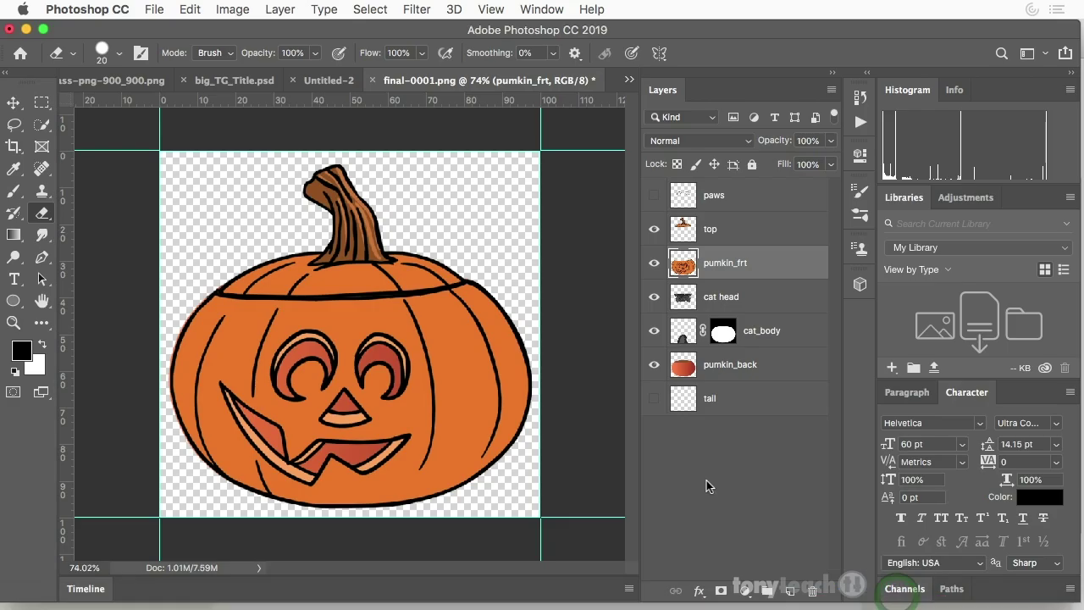
{"action": "left_click", "coordinate": [658, 330]}
{"action": "left_click_drag", "start_coordinate": [653, 230], "coordinate": [653, 298]}
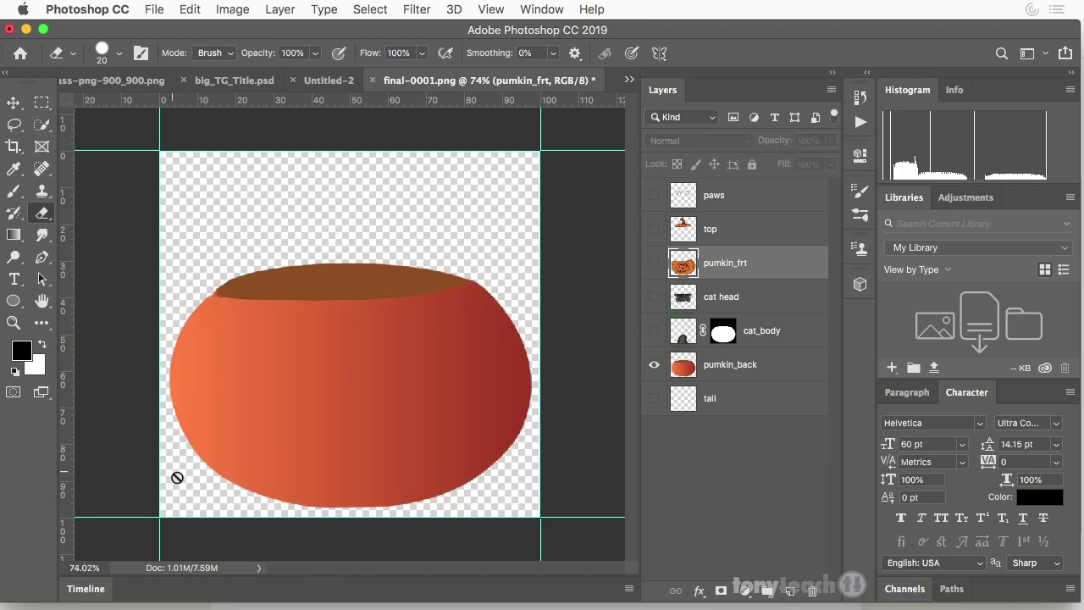
Reveal cat_body, cat head, top, pumkin_frt and paws in turn, then return to PubCoder.
{"action": "left_click", "coordinate": [654, 332]}
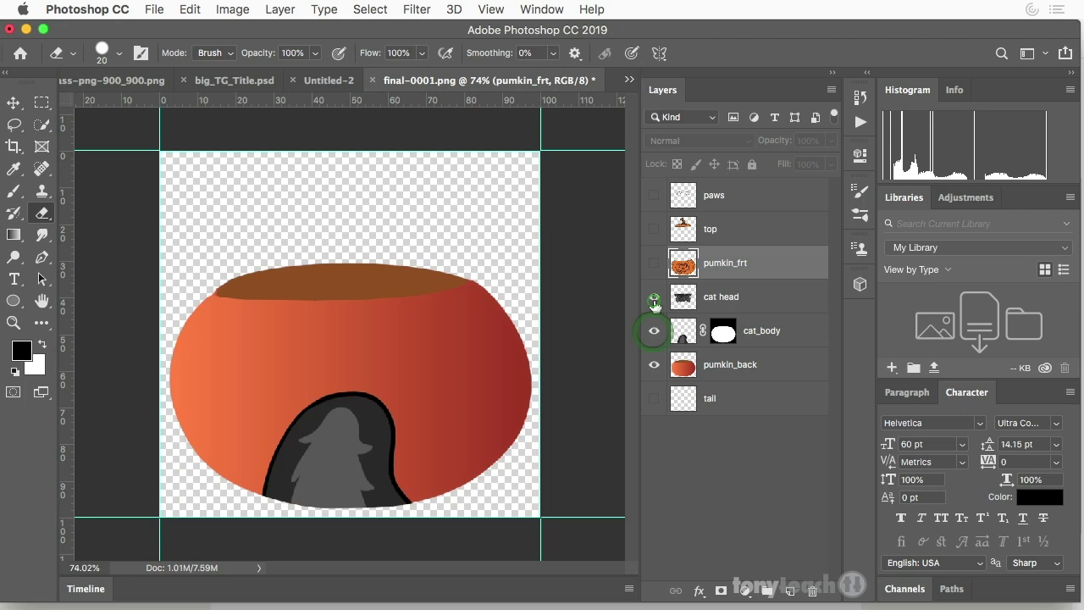
{"action": "left_click", "coordinate": [654, 298]}
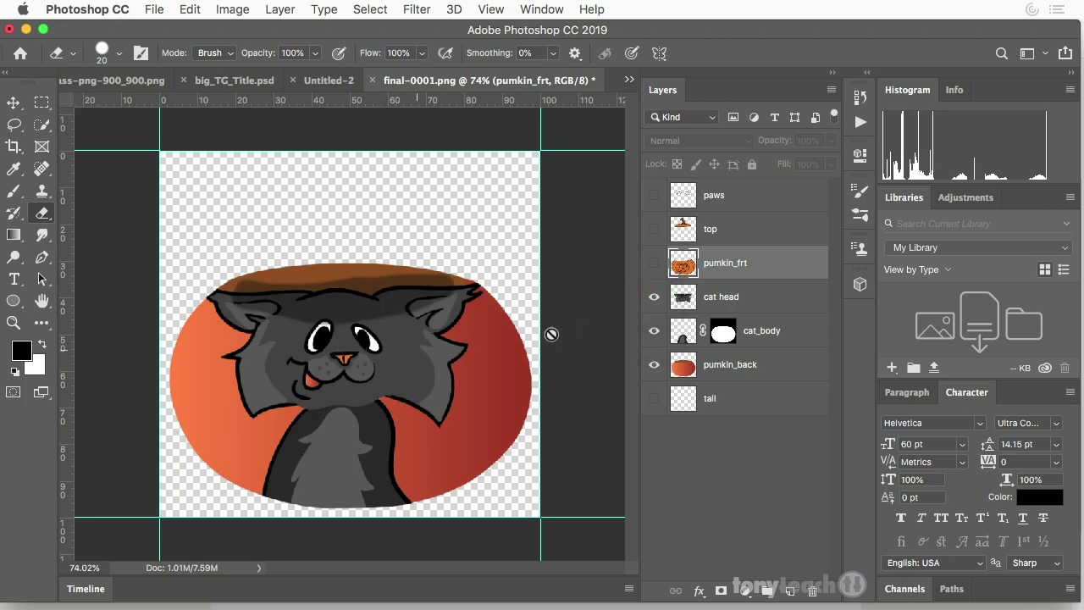
{"action": "left_click", "coordinate": [655, 228]}
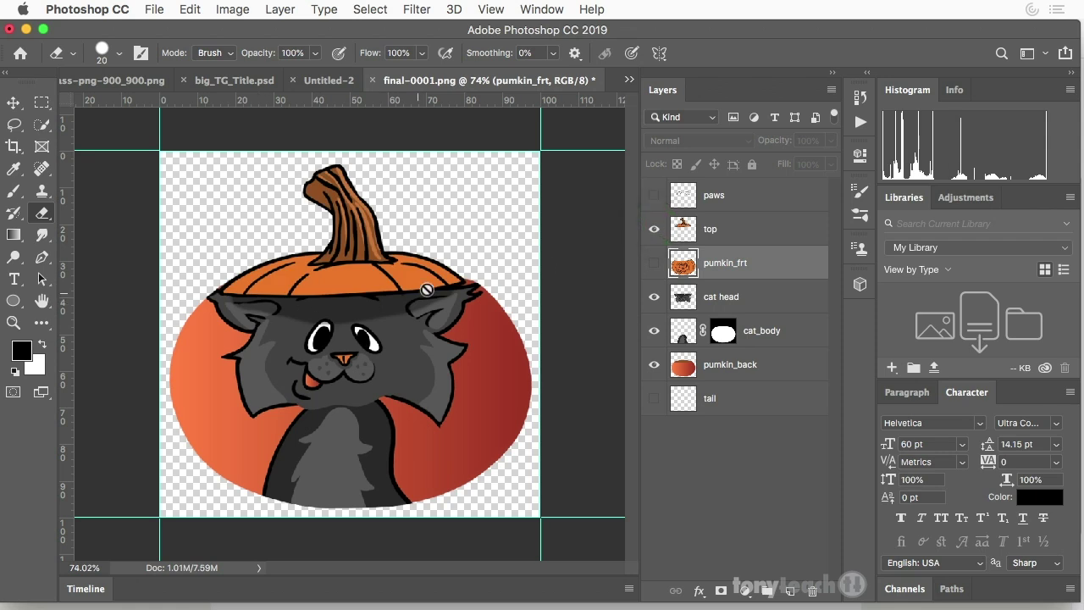
{"action": "left_click", "coordinate": [654, 268]}
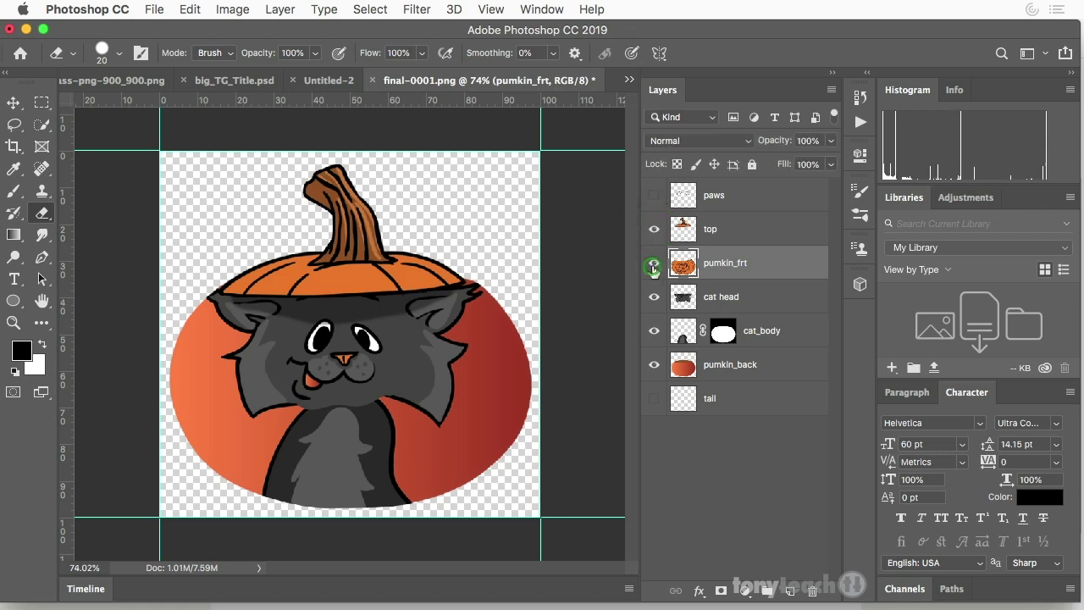
{"action": "left_click", "coordinate": [654, 195]}
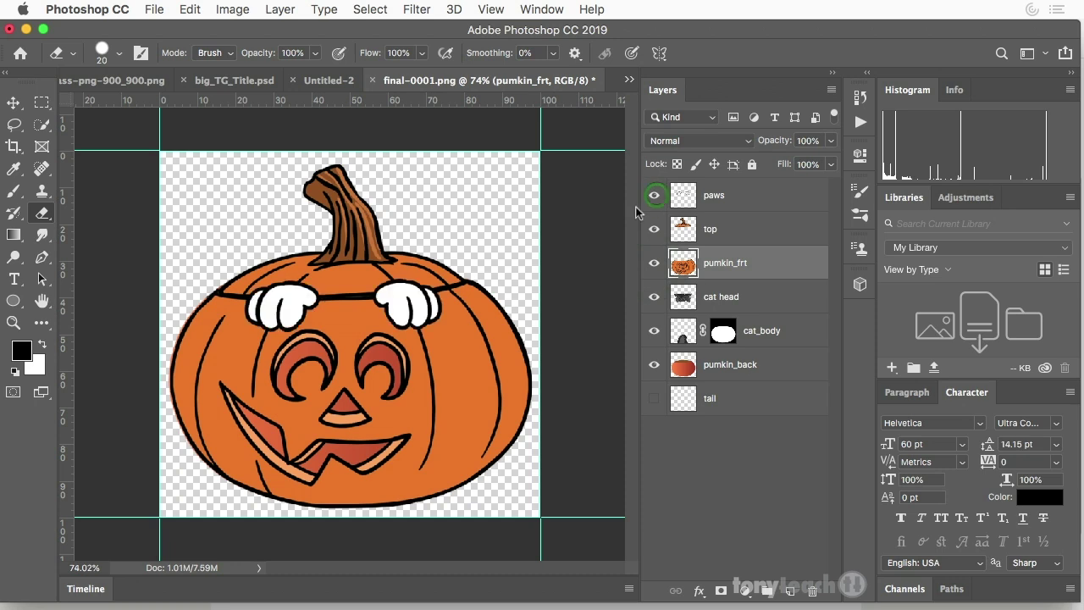
{"action": "mouse_move", "coordinate": [585, 583]}
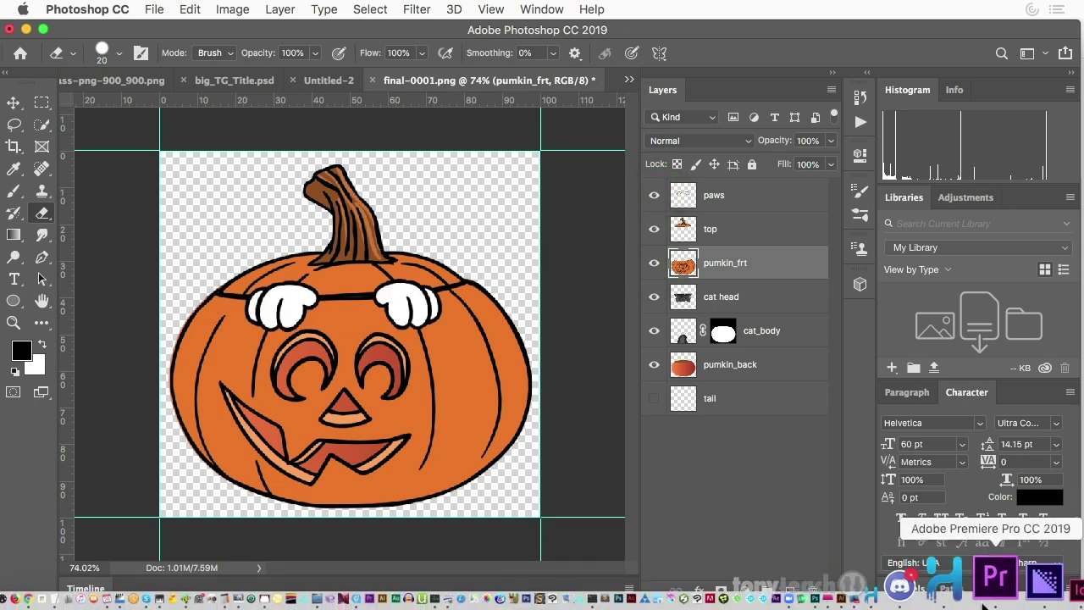
{"action": "left_click", "coordinate": [1023, 598]}
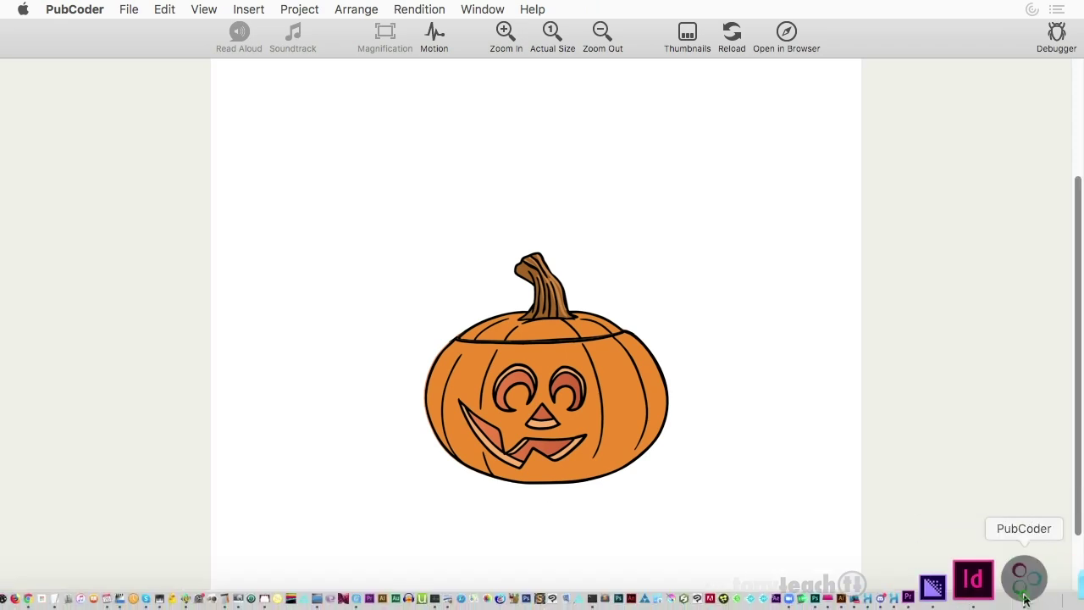
Drop the cat, paws, pumkin_bk and pumkin_ft assets onto page 2, accepting the rendition warning.
{"action": "left_click", "coordinate": [1024, 594]}
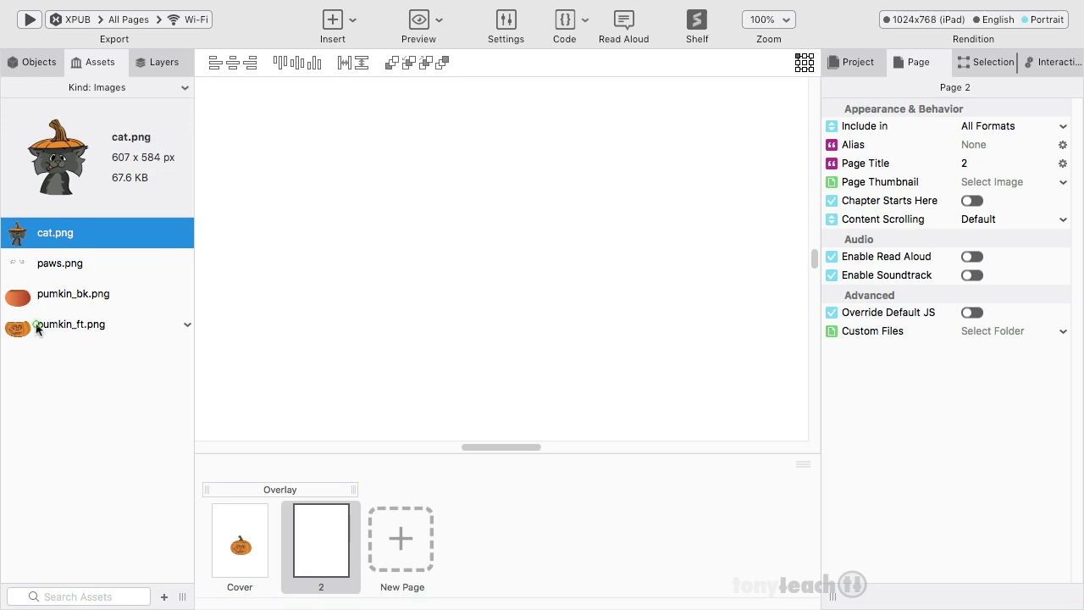
{"action": "left_click", "coordinate": [39, 326], "text": "shift"}
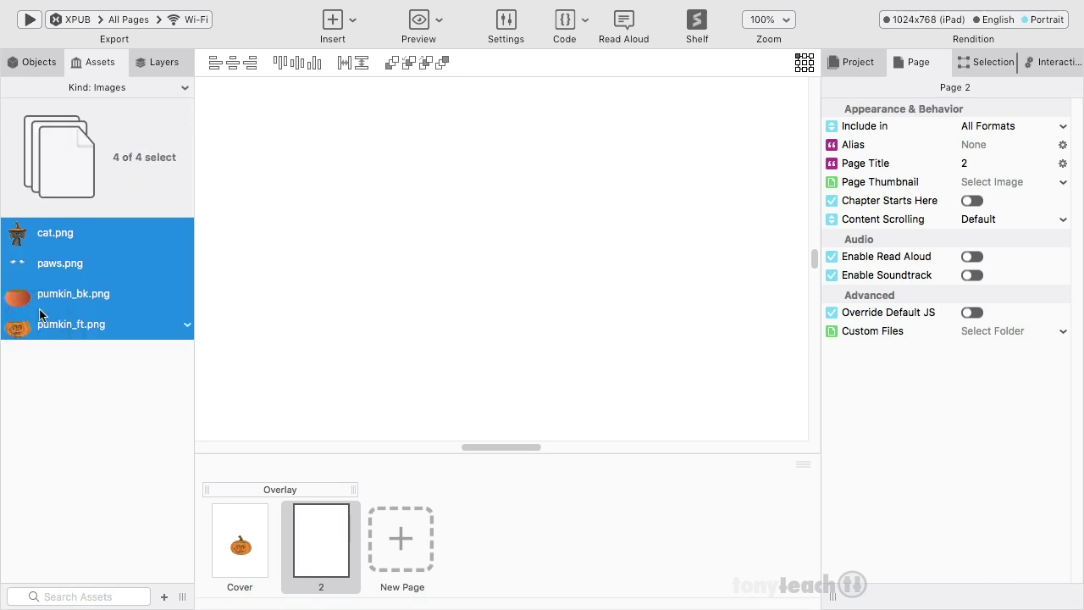
{"action": "left_click_drag", "start_coordinate": [34, 298], "coordinate": [493, 303]}
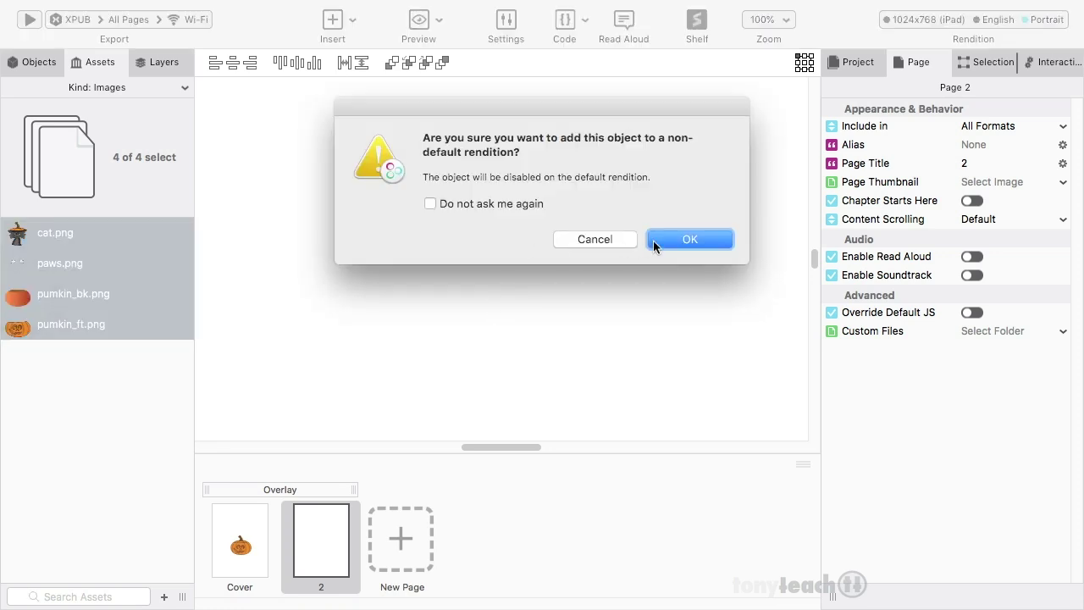
{"action": "left_click", "coordinate": [654, 242]}
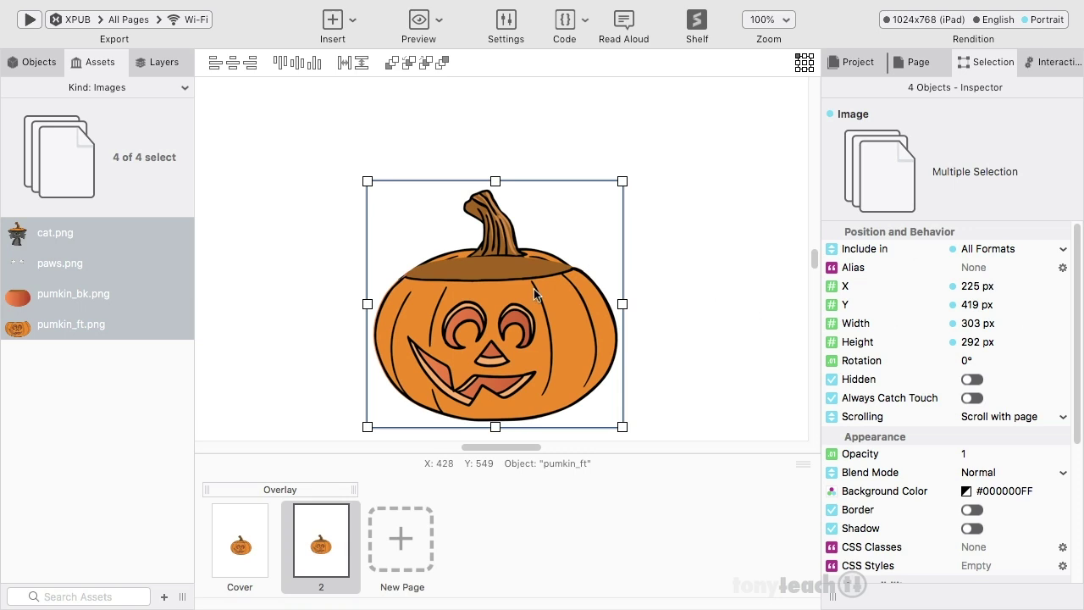
Move the paws layer to the top of page 2's layer list.
{"action": "left_click", "coordinate": [148, 71]}
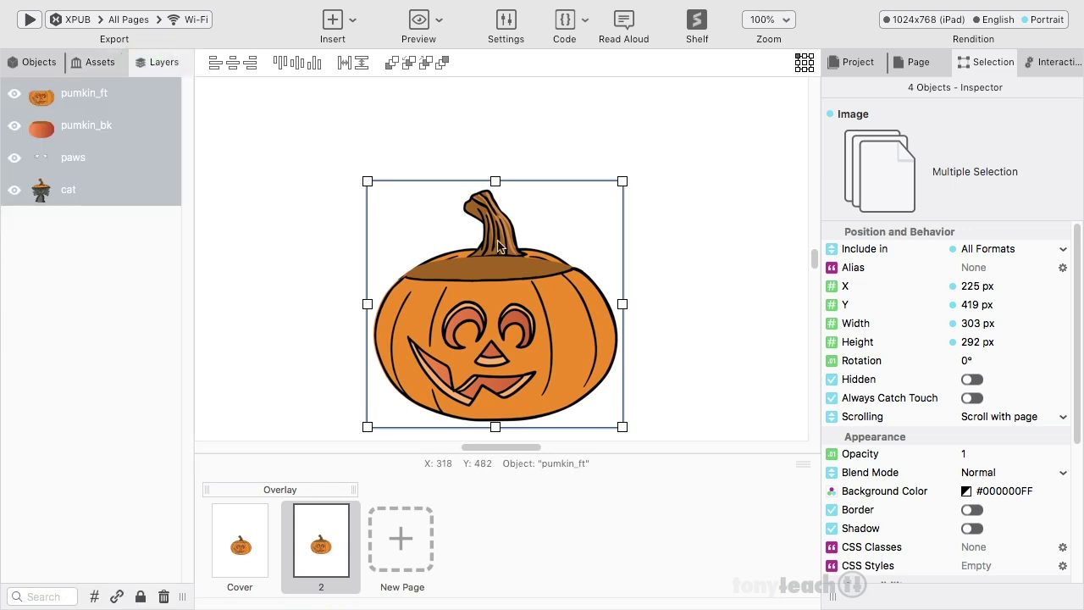
{"action": "left_click", "coordinate": [109, 268]}
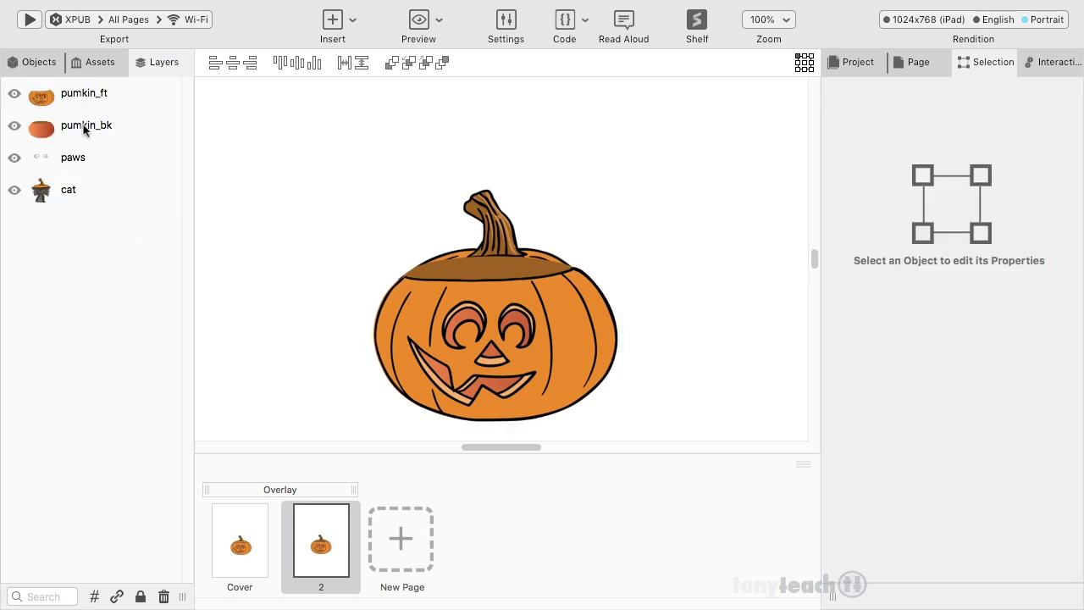
{"action": "left_click", "coordinate": [84, 99]}
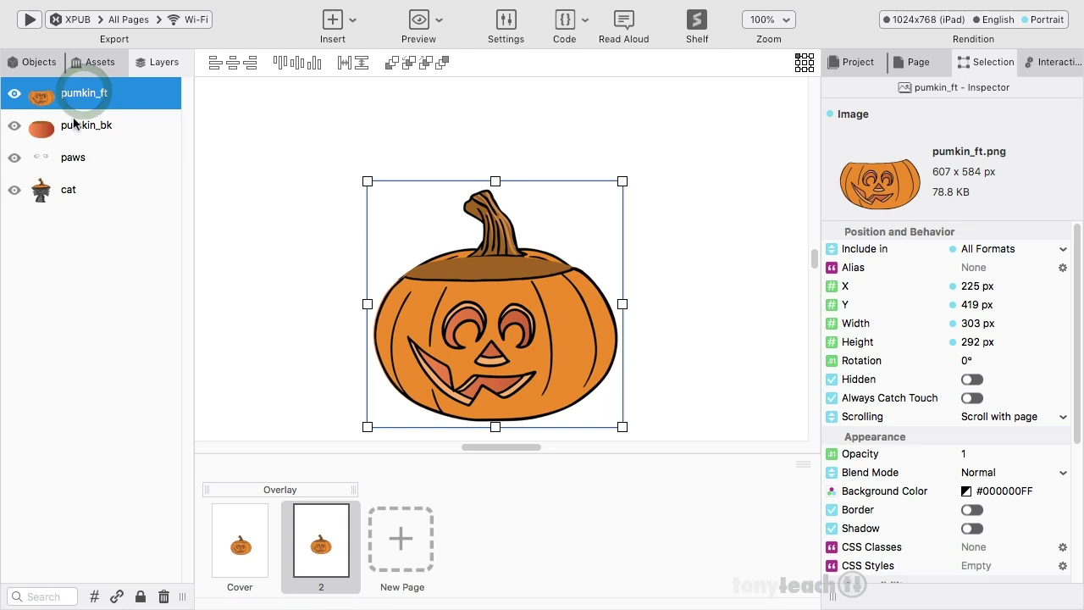
{"action": "left_click", "coordinate": [61, 161]}
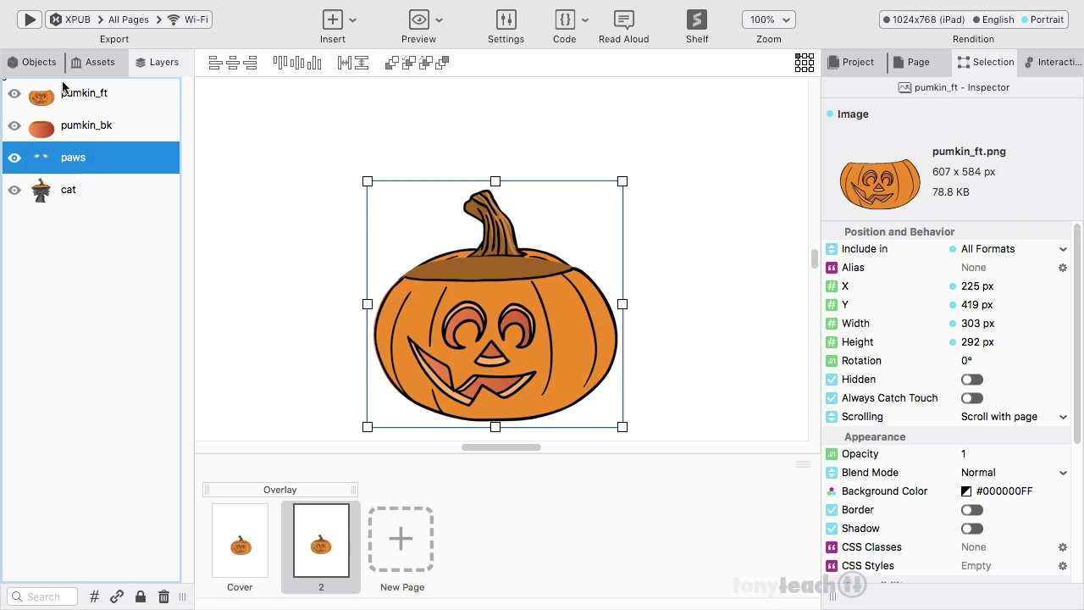
{"action": "left_click_drag", "start_coordinate": [63, 86], "coordinate": [66, 89]}
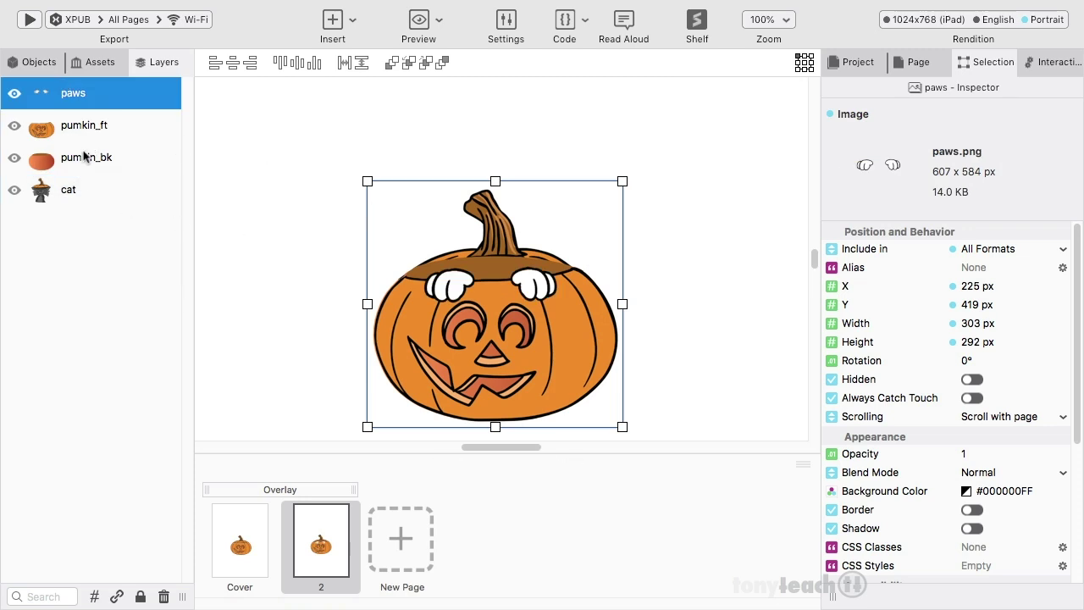
Move cat above pumkin_bk, giving the order paws, pumkin_ft, cat, pumkin_bk.
{"action": "left_click_drag", "start_coordinate": [65, 196], "coordinate": [64, 157]}
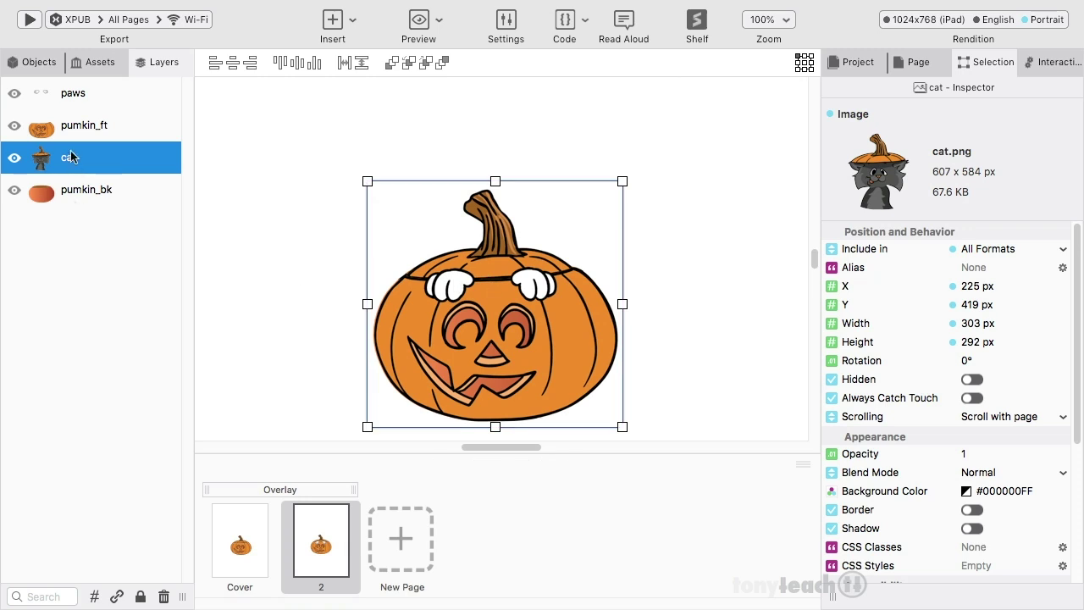
{"action": "left_click", "coordinate": [86, 95]}
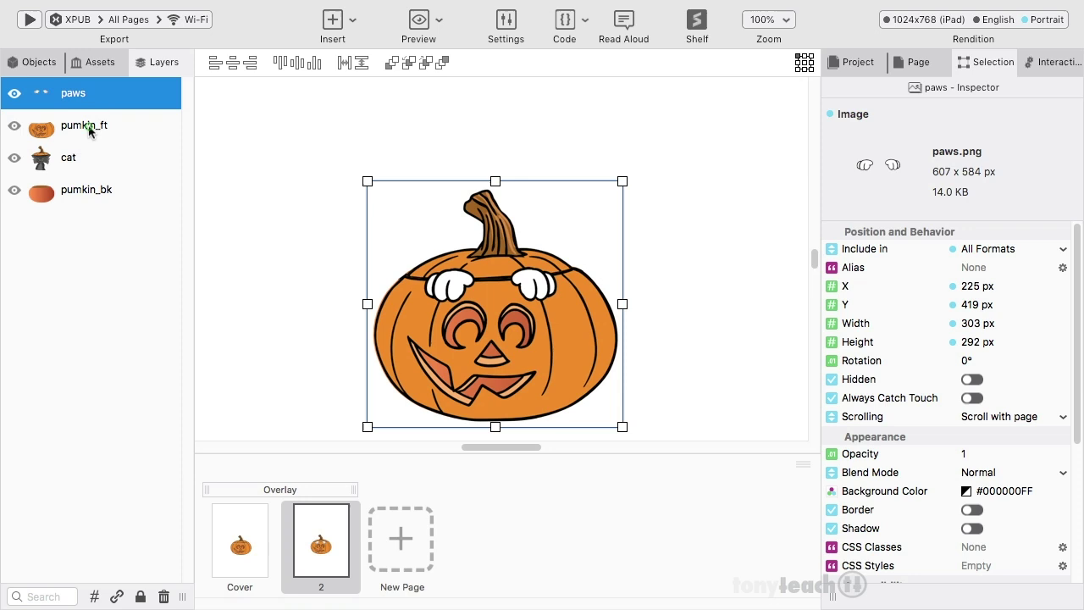
{"action": "left_click", "coordinate": [88, 126]}
{"action": "left_click", "coordinate": [76, 158]}
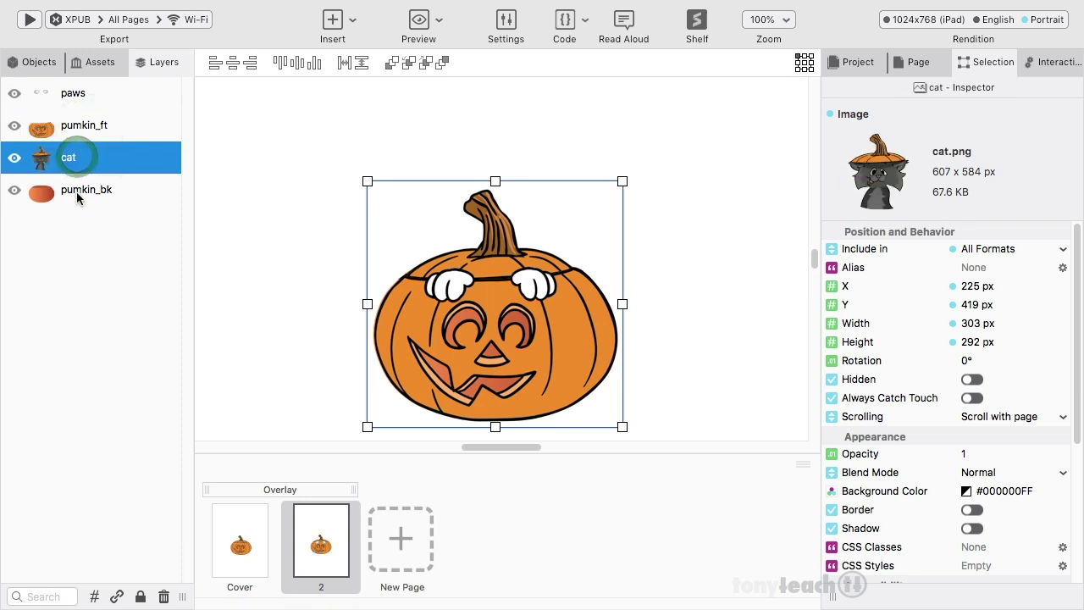
{"action": "left_click", "coordinate": [76, 191]}
{"action": "left_click", "coordinate": [111, 282]}
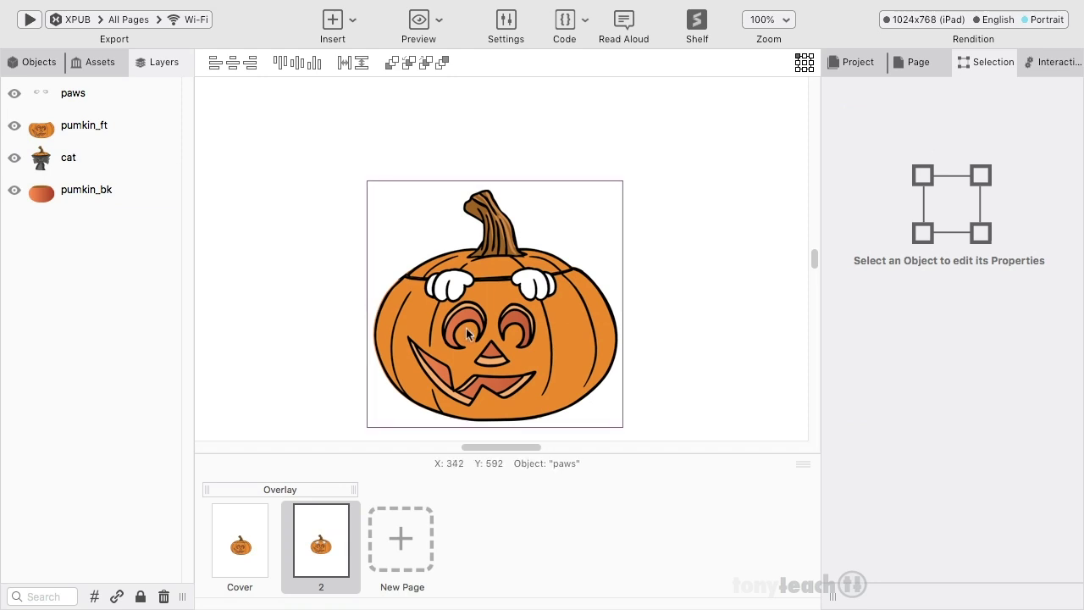
Turn on the Hidden toggle for the paws image in the Selection Inspector.
{"action": "left_click", "coordinate": [459, 287]}
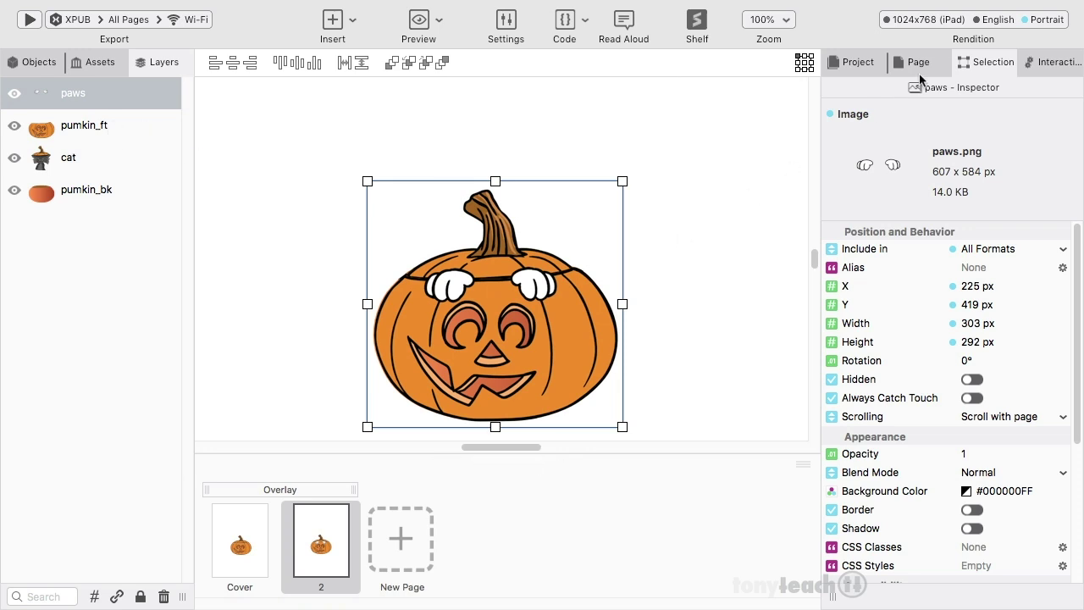
{"action": "left_click", "coordinate": [857, 63]}
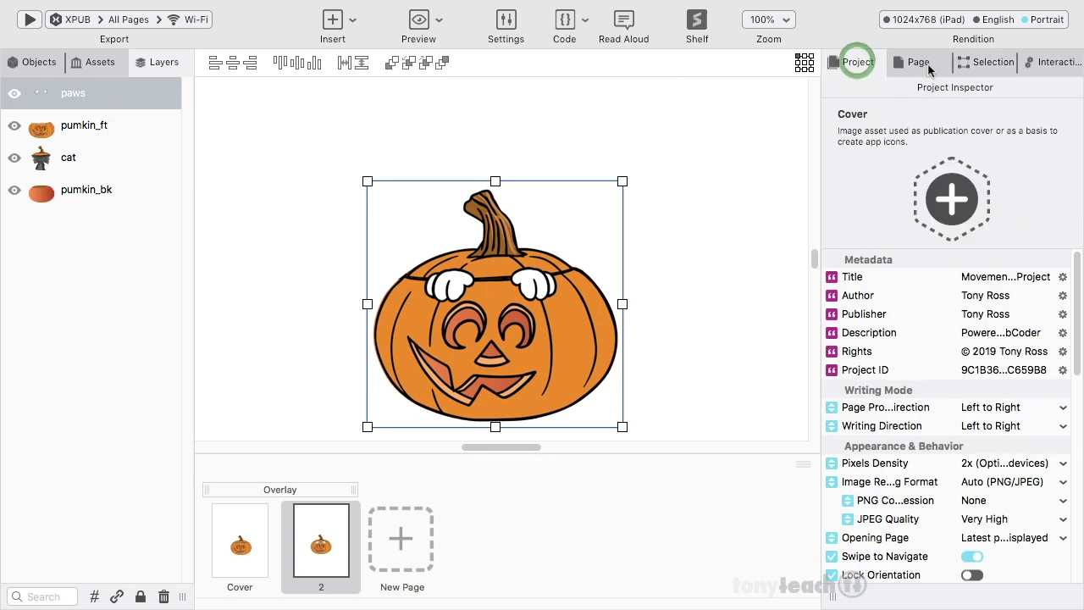
{"action": "left_click", "coordinate": [918, 64]}
{"action": "left_click", "coordinate": [973, 63]}
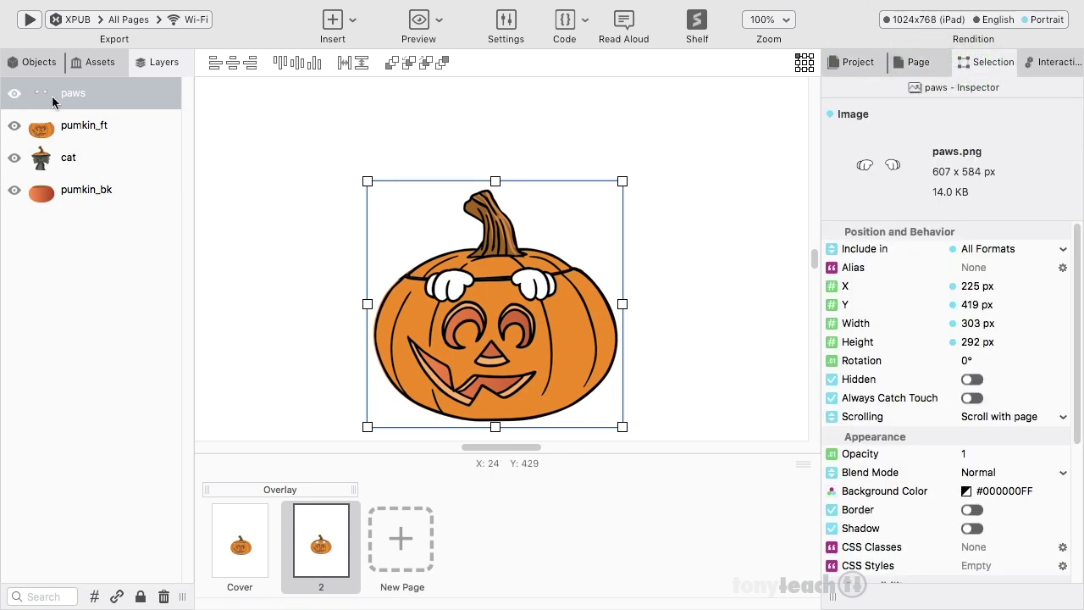
{"action": "mouse_move", "coordinate": [896, 157]}
{"action": "left_click", "coordinate": [971, 381]}
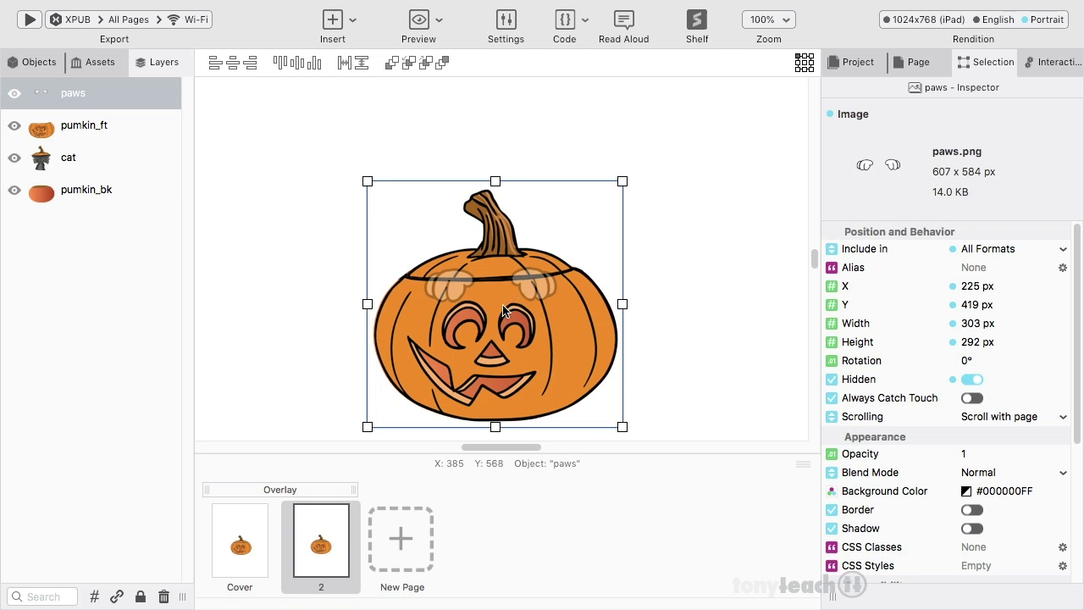
{"action": "left_click", "coordinate": [73, 129]}
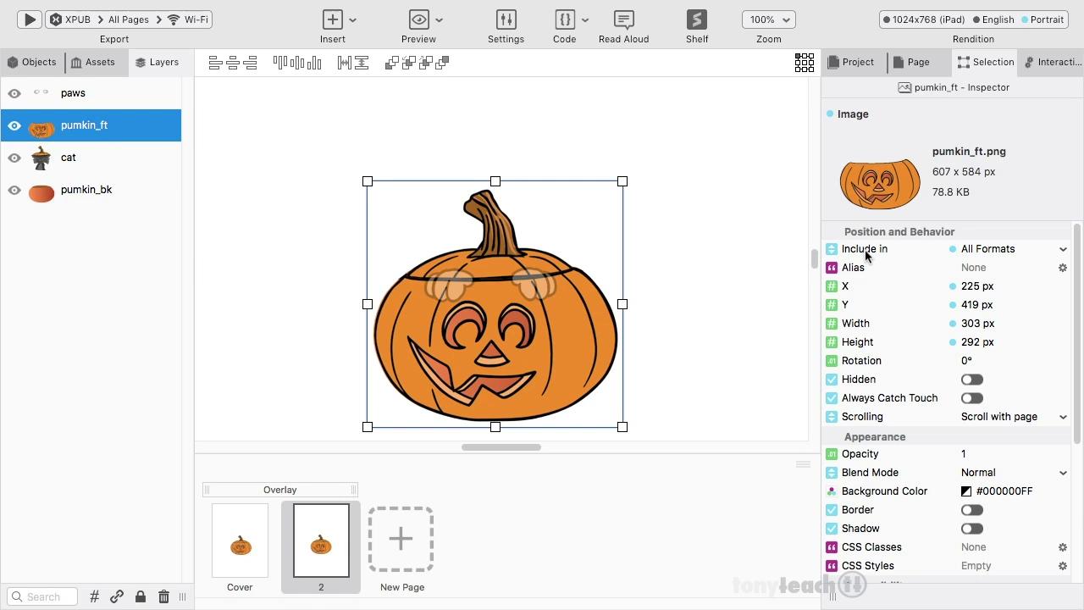
Show the Tap event's action list in the front pumpkin's Interactions.
{"action": "left_click", "coordinate": [1046, 66]}
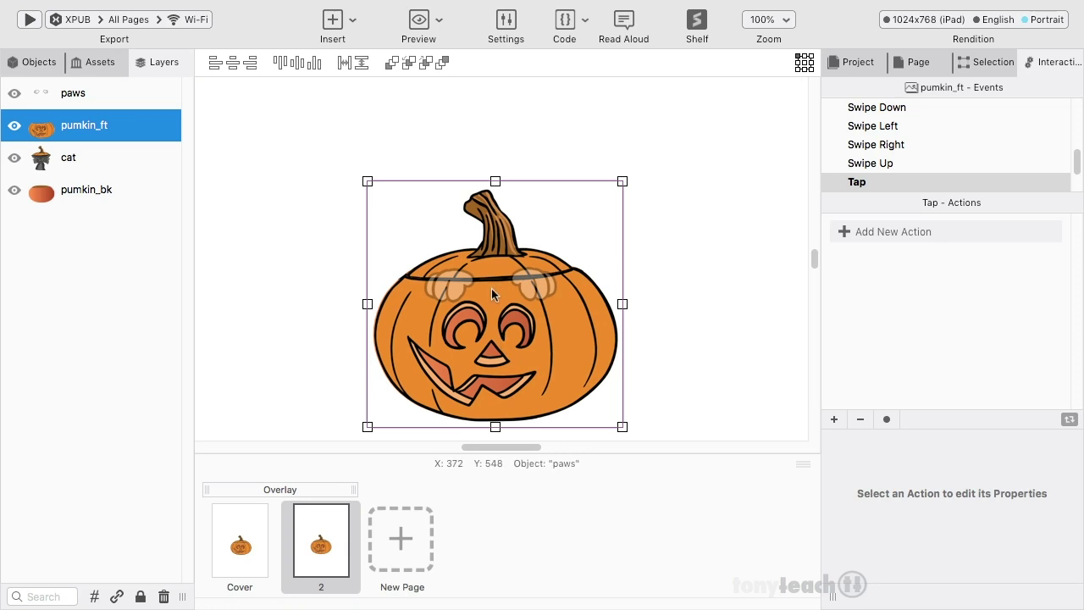
Add a Move Object action to the pumpkin's Tap event with the cat as its target.
{"action": "left_click", "coordinate": [843, 235]}
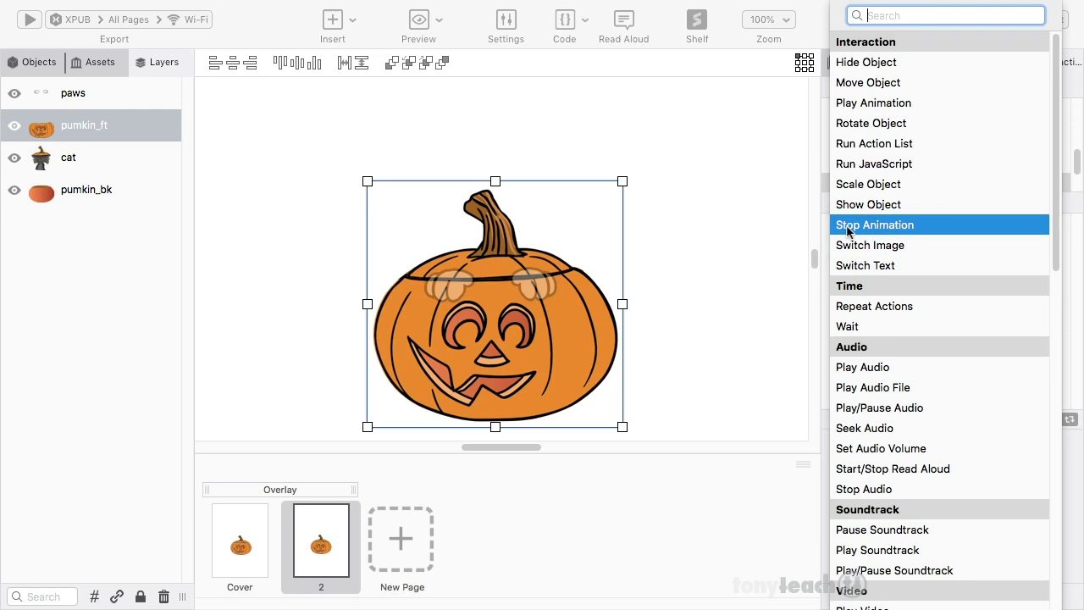
{"action": "left_click", "coordinate": [876, 83]}
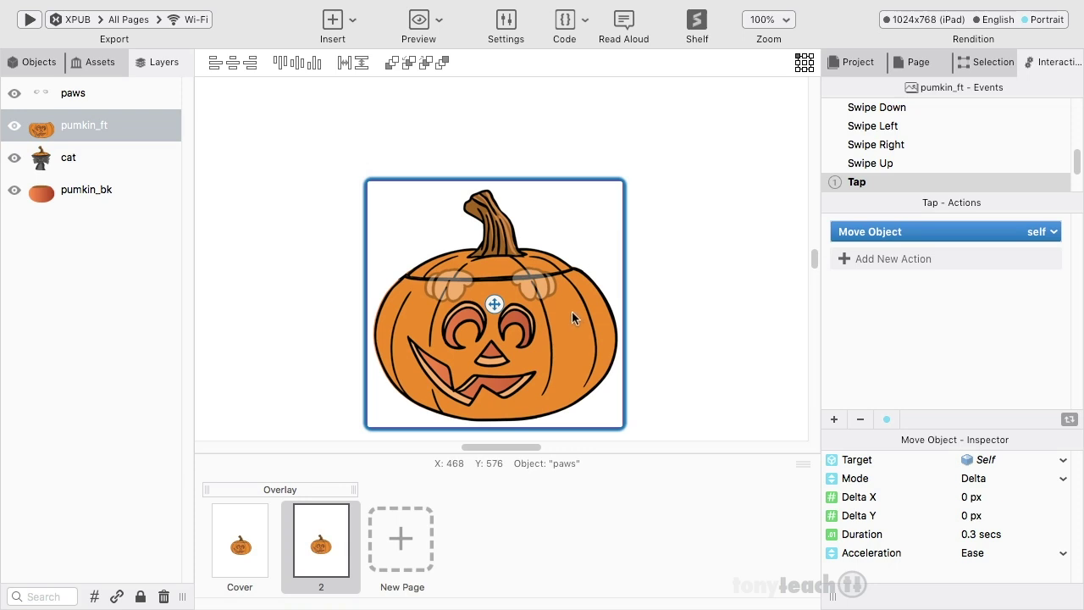
{"action": "left_click", "coordinate": [1054, 232]}
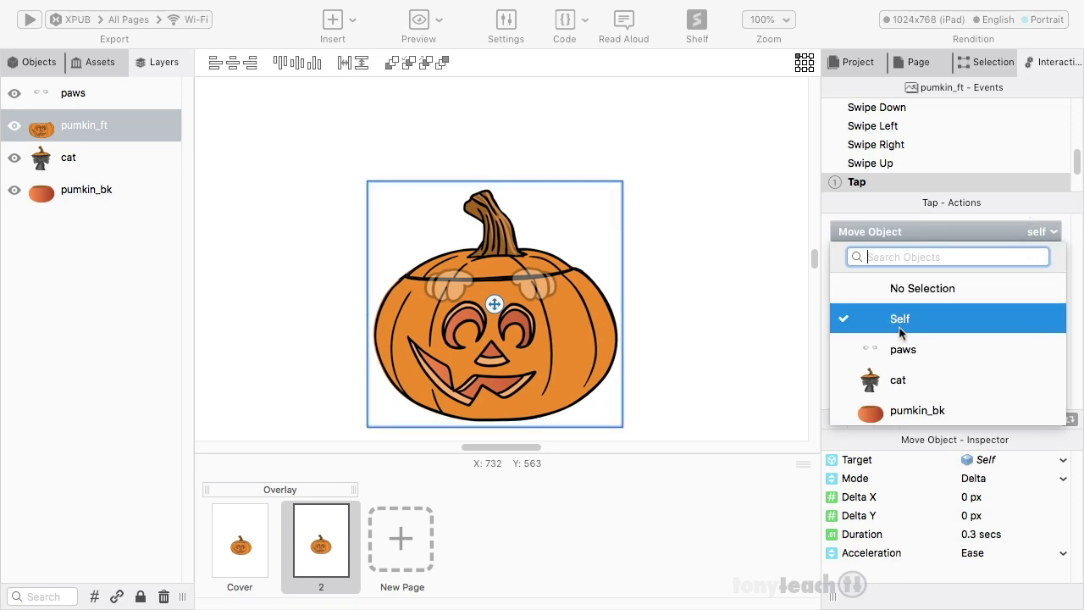
{"action": "left_click", "coordinate": [899, 381]}
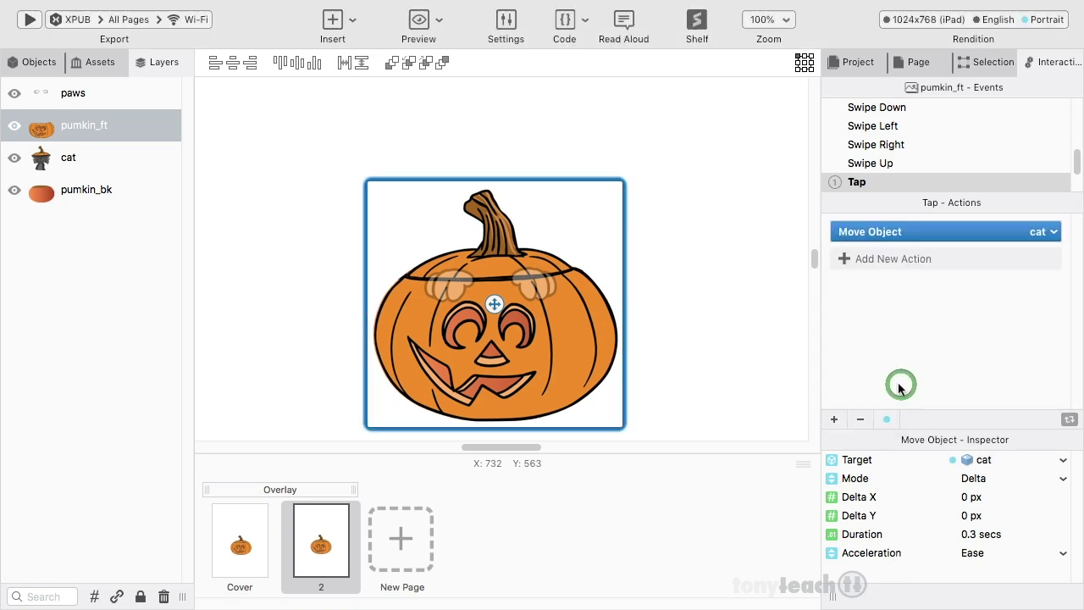
{"action": "left_click", "coordinate": [494, 306]}
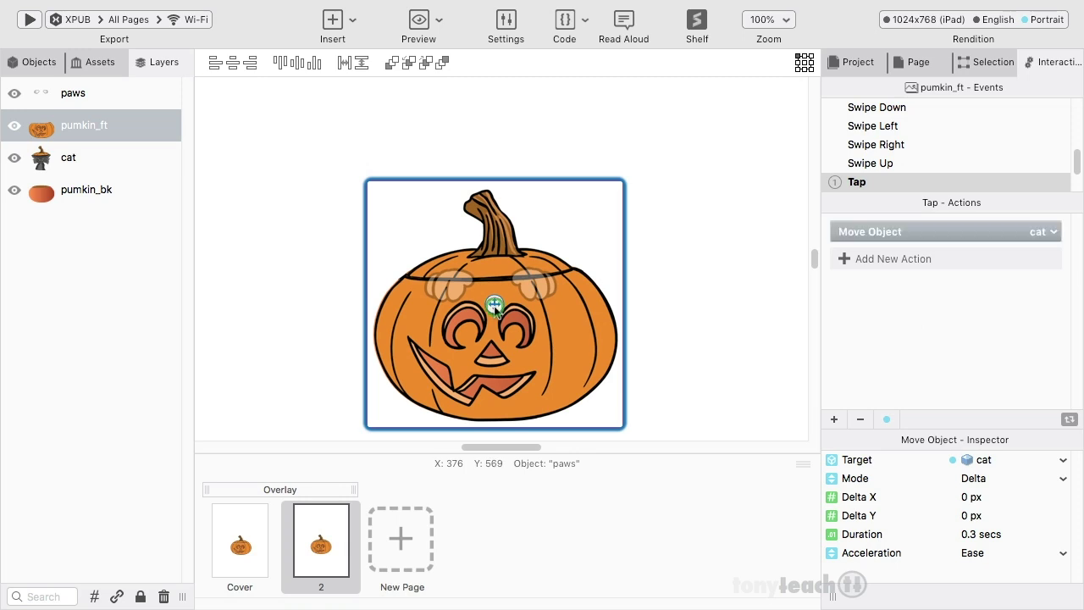
Drag the cat's move destination upward until Delta Y reads -116 px.
{"action": "left_click_drag", "start_coordinate": [495, 306], "coordinate": [496, 212]}
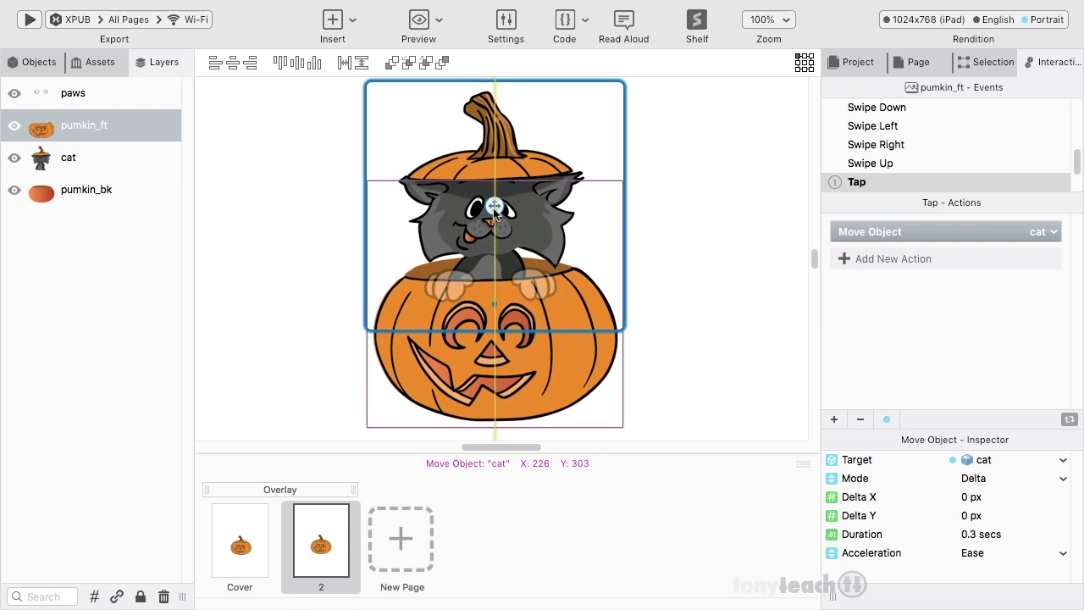
{"action": "left_click_drag", "start_coordinate": [495, 212], "coordinate": [496, 211]}
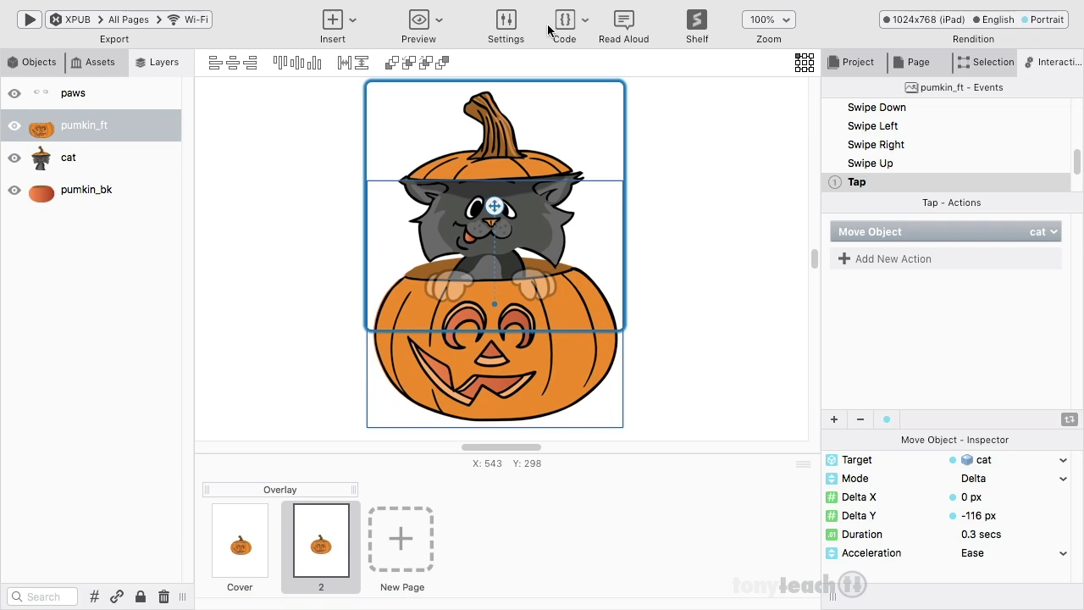
{"action": "left_click", "coordinate": [415, 25]}
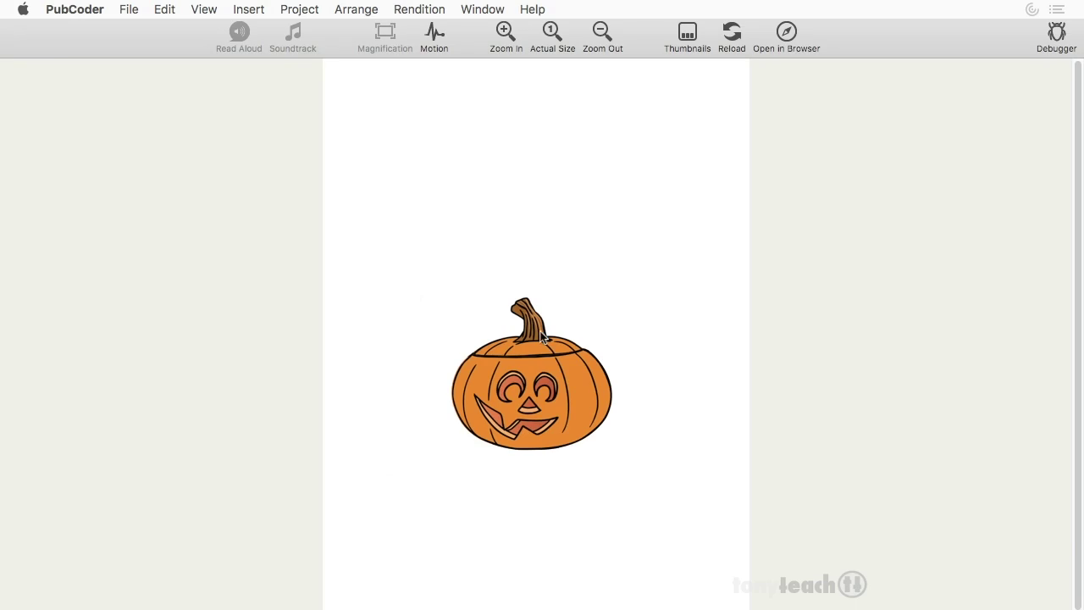
{"action": "left_click", "coordinate": [537, 407]}
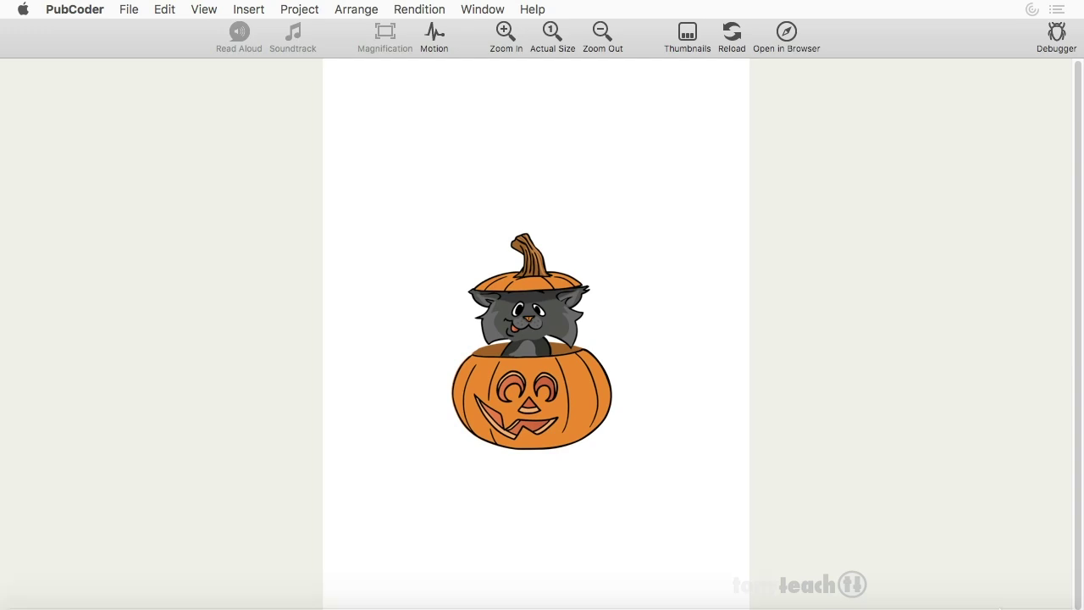
{"action": "left_click", "coordinate": [1027, 592]}
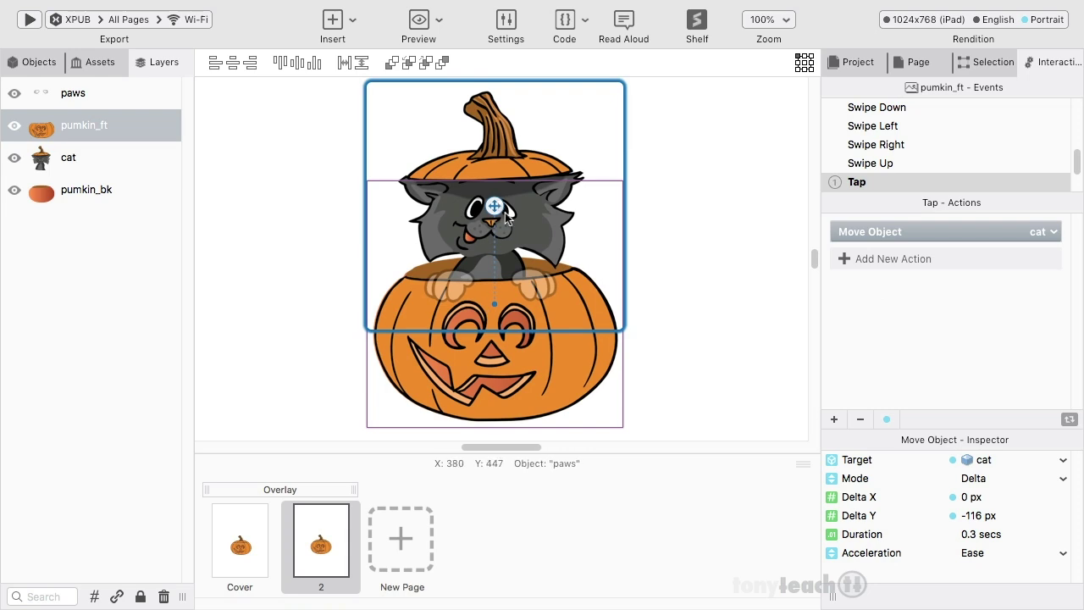
Add a Wait action after the cat's move and change its time from 1 to 1.5 seconds.
{"action": "left_click", "coordinate": [844, 258]}
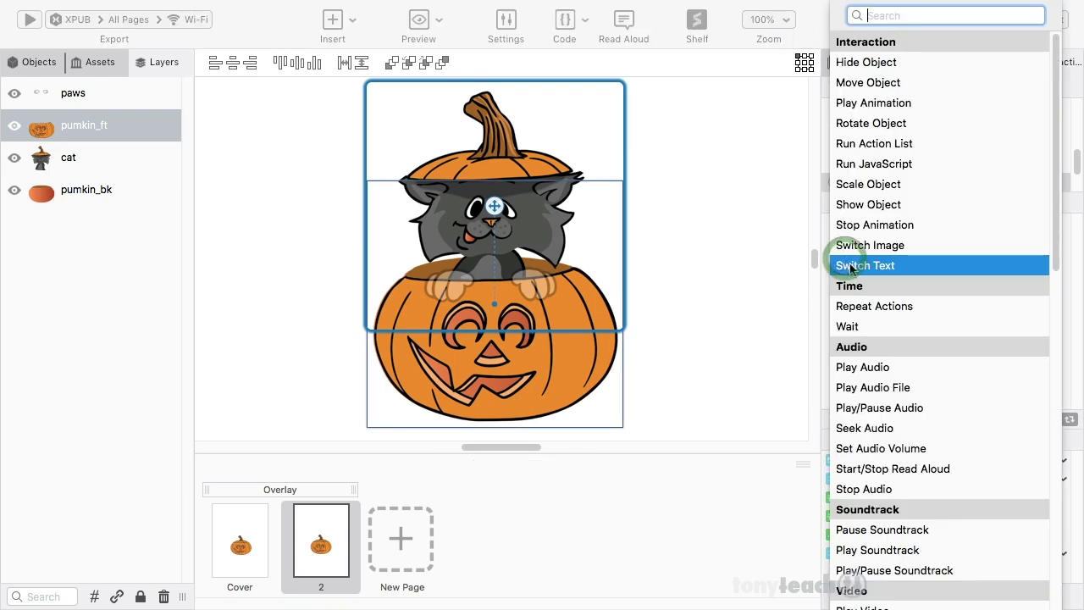
{"action": "left_click", "coordinate": [856, 329]}
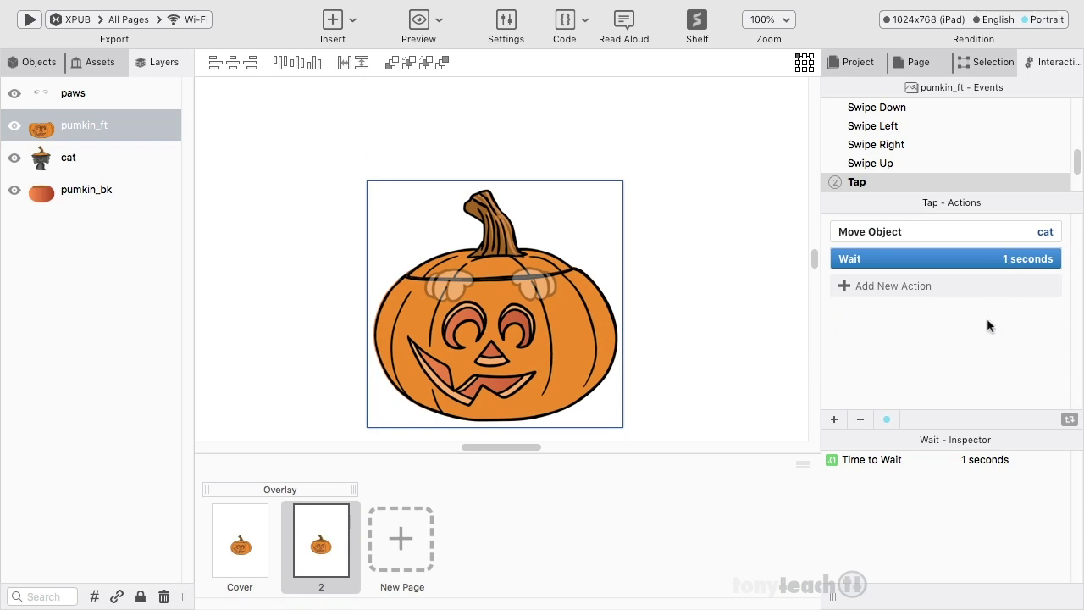
{"action": "double_click", "coordinate": [965, 463]}
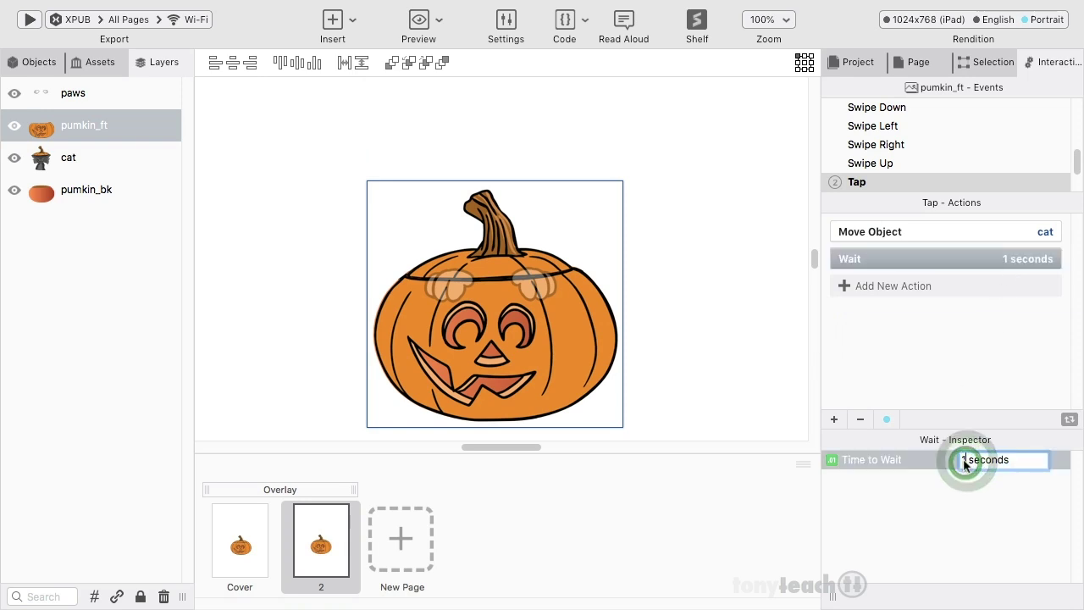
{"action": "left_click", "coordinate": [965, 462]}
{"action": "type", "text": ".5"}
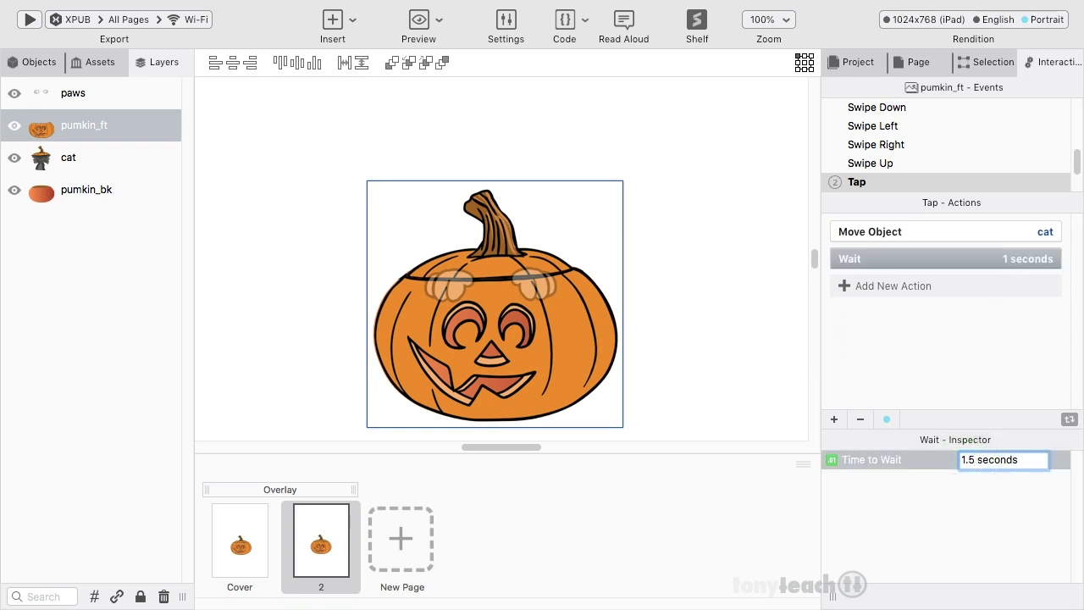
{"action": "left_click", "coordinate": [907, 360]}
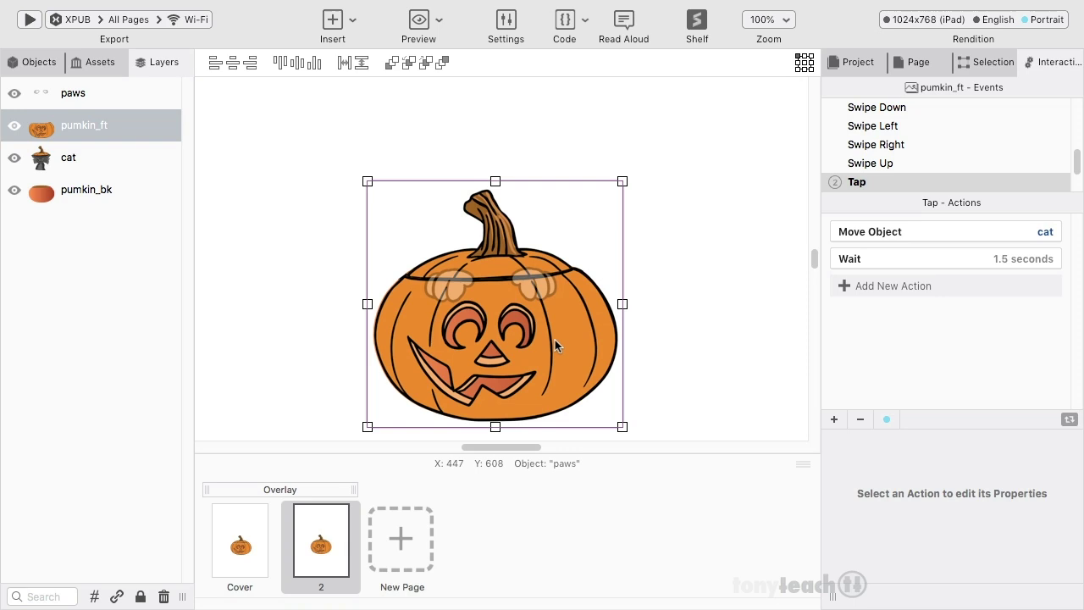
Add a Move Object action returning the cat to its Initial Position, then preview the page.
{"action": "left_click", "coordinate": [843, 287]}
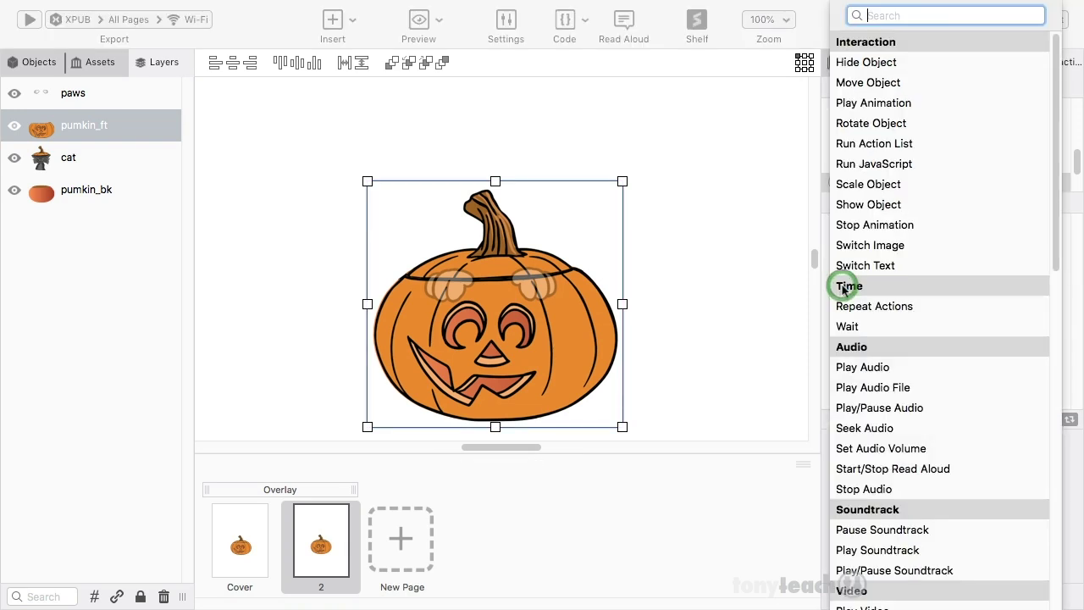
{"action": "left_click", "coordinate": [859, 82]}
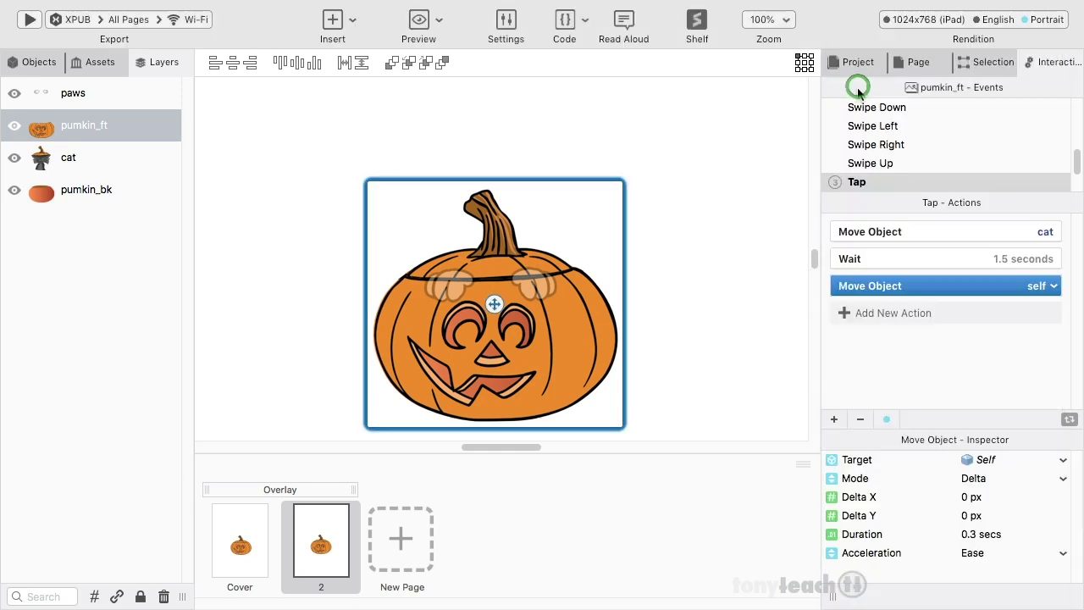
{"action": "left_click", "coordinate": [1045, 287]}
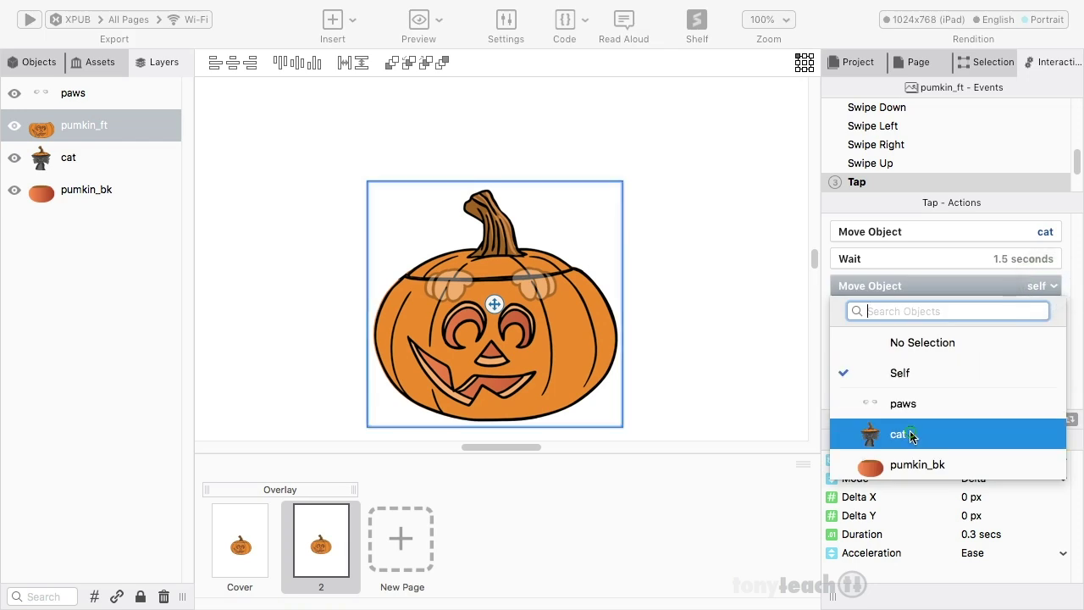
{"action": "left_click", "coordinate": [911, 434]}
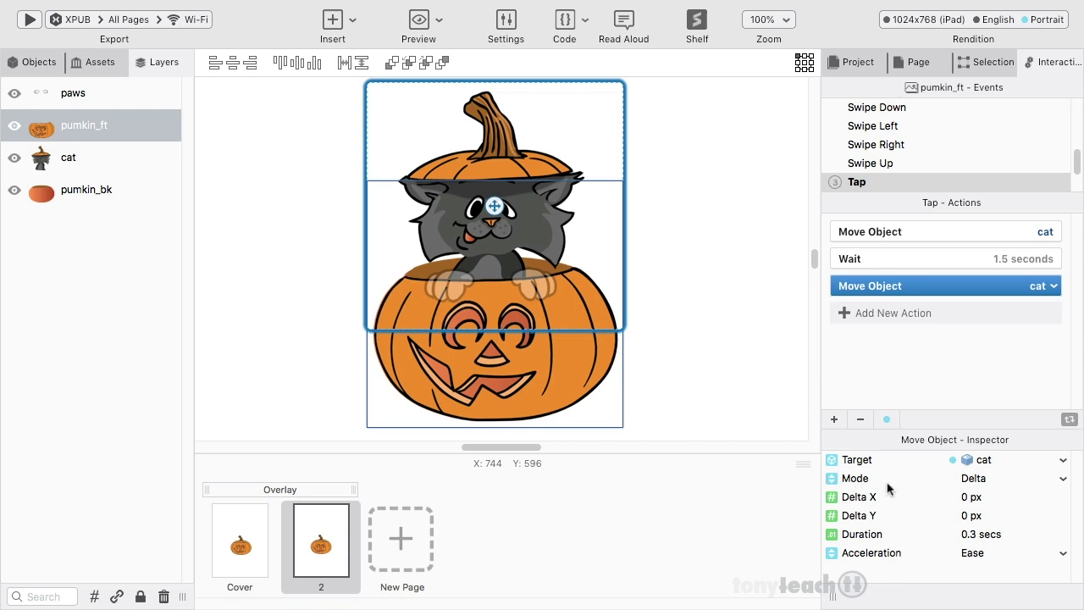
{"action": "left_click", "coordinate": [1063, 480]}
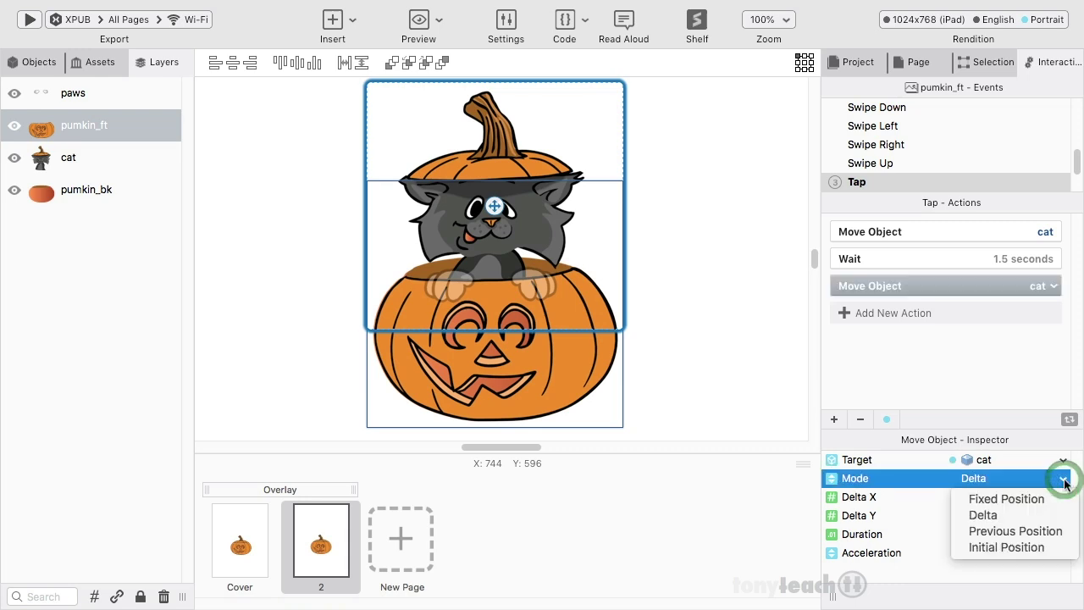
{"action": "left_click", "coordinate": [1031, 548]}
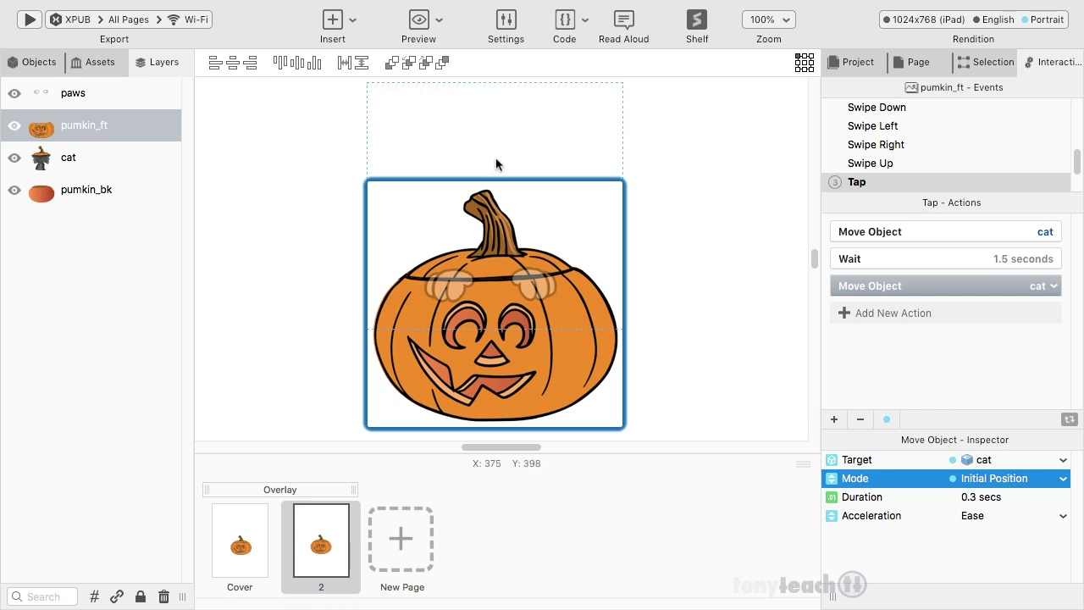
{"action": "left_click", "coordinate": [414, 19]}
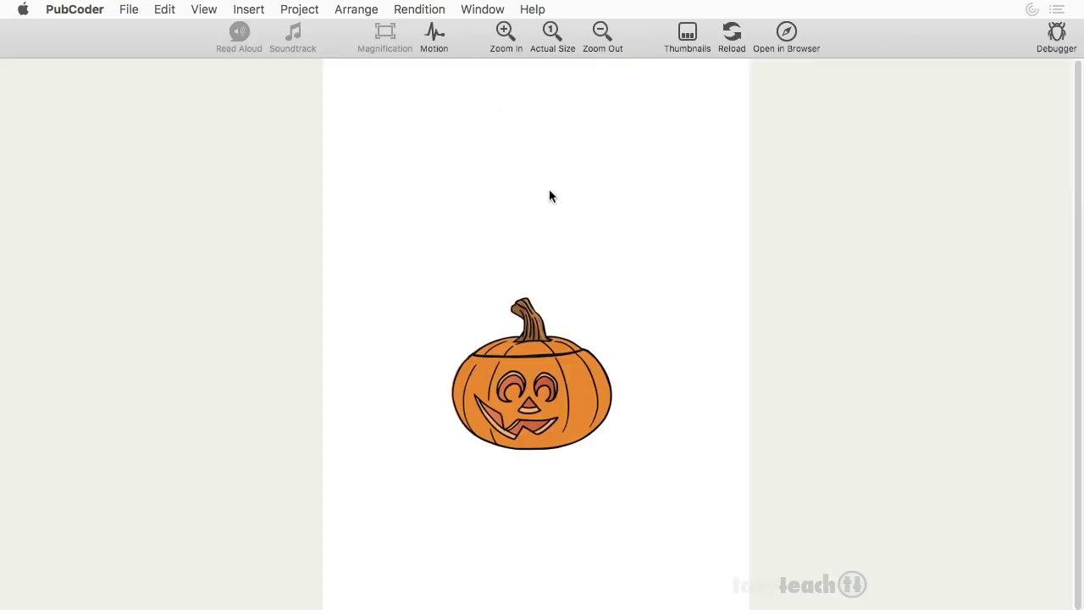
Tap the pumpkin in the preview to watch the cat pop up and drop back, then return to the editor.
{"action": "left_click", "coordinate": [538, 403]}
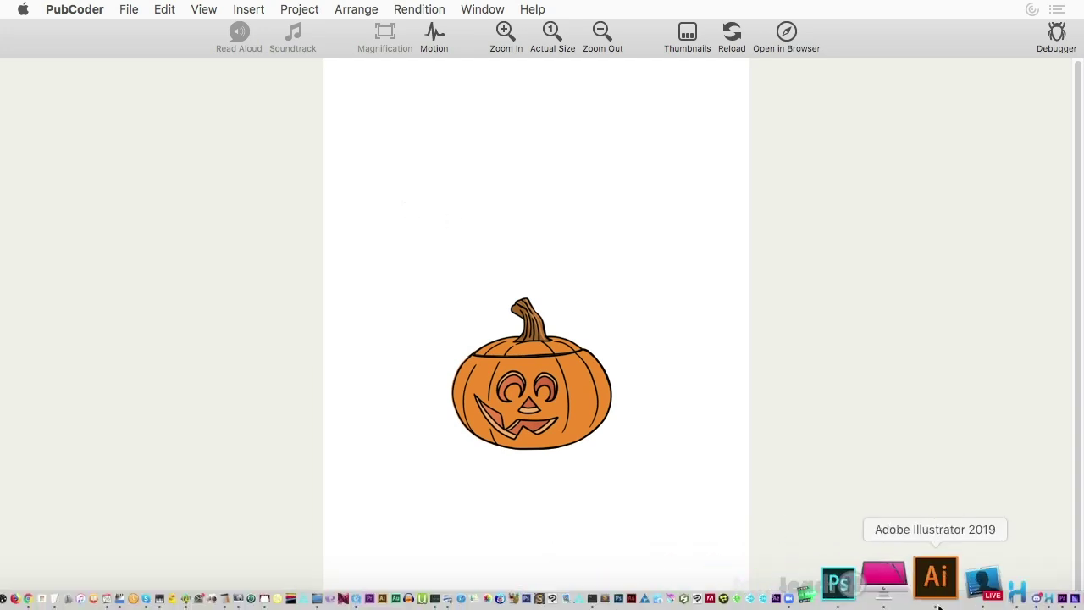
{"action": "left_click", "coordinate": [1027, 583]}
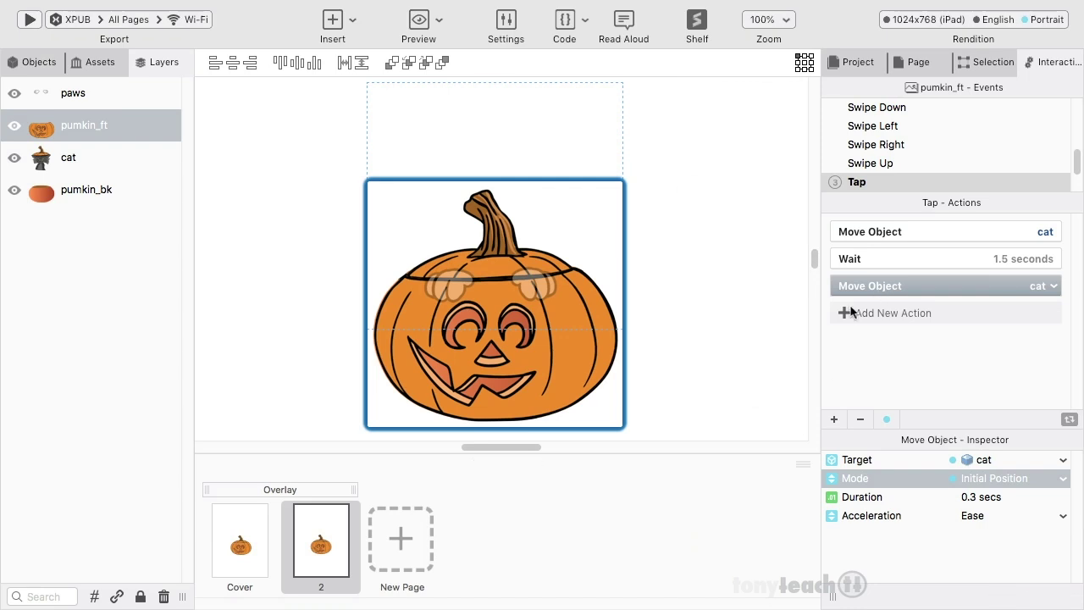
Add a Show Object action for the paws and place it above the 1.5-second Wait.
{"action": "left_click", "coordinate": [846, 312]}
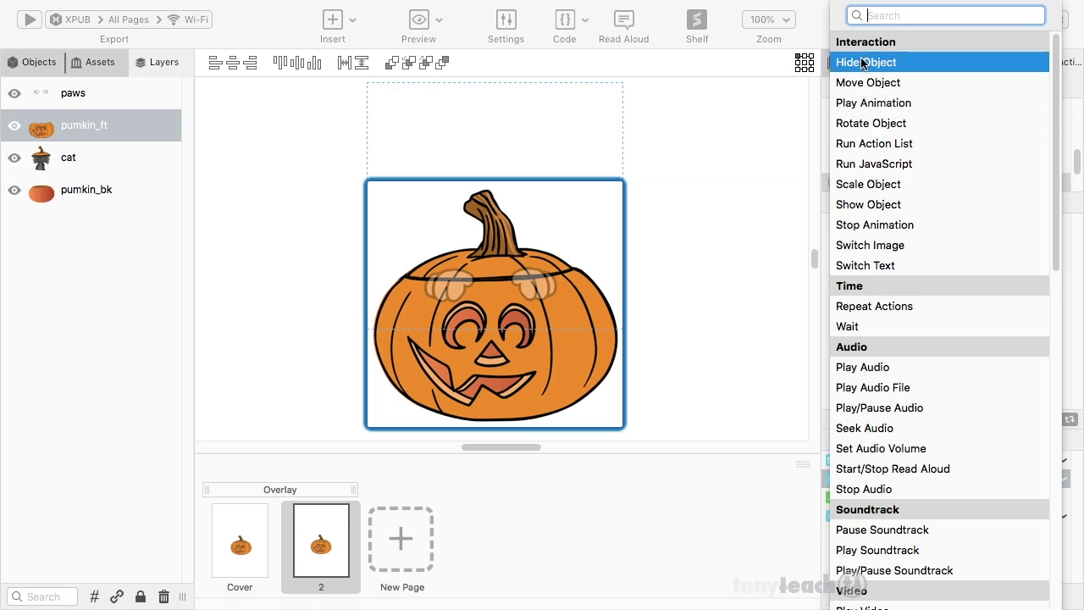
{"action": "left_click", "coordinate": [861, 207]}
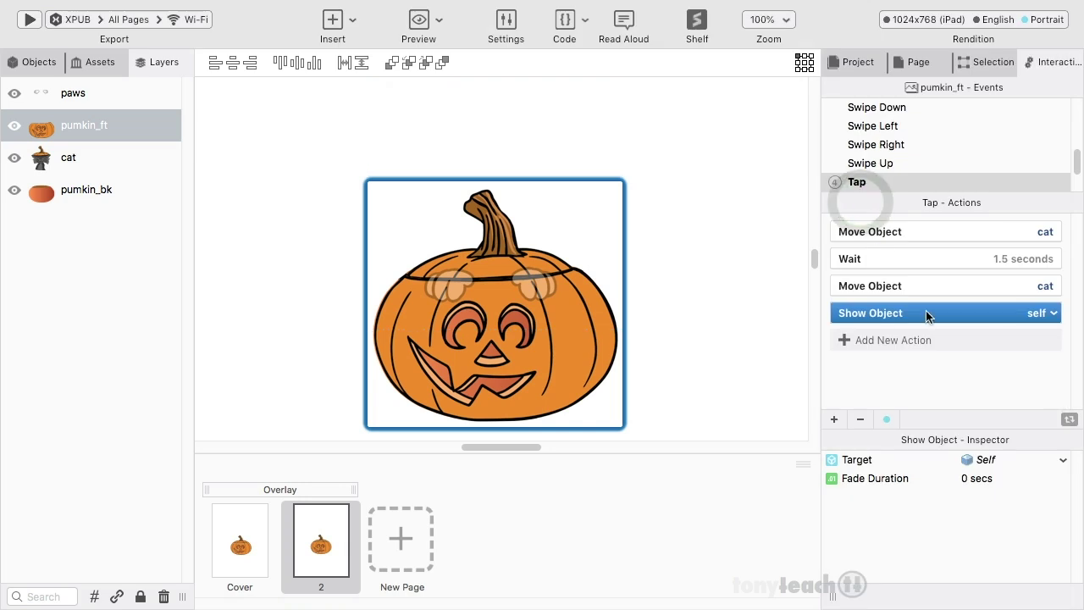
{"action": "left_click", "coordinate": [1041, 314]}
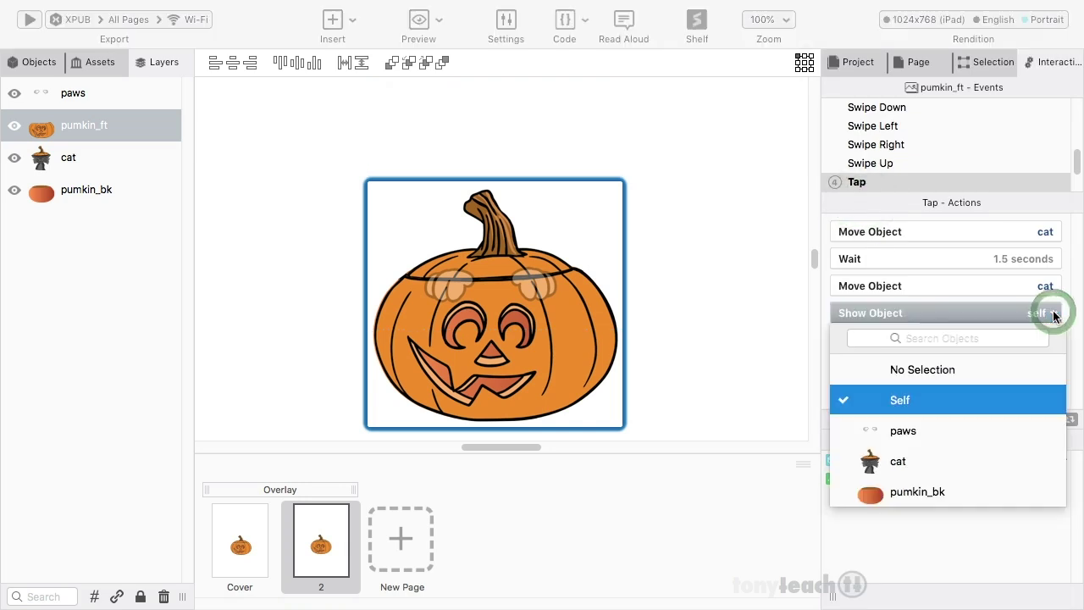
{"action": "left_click", "coordinate": [900, 430]}
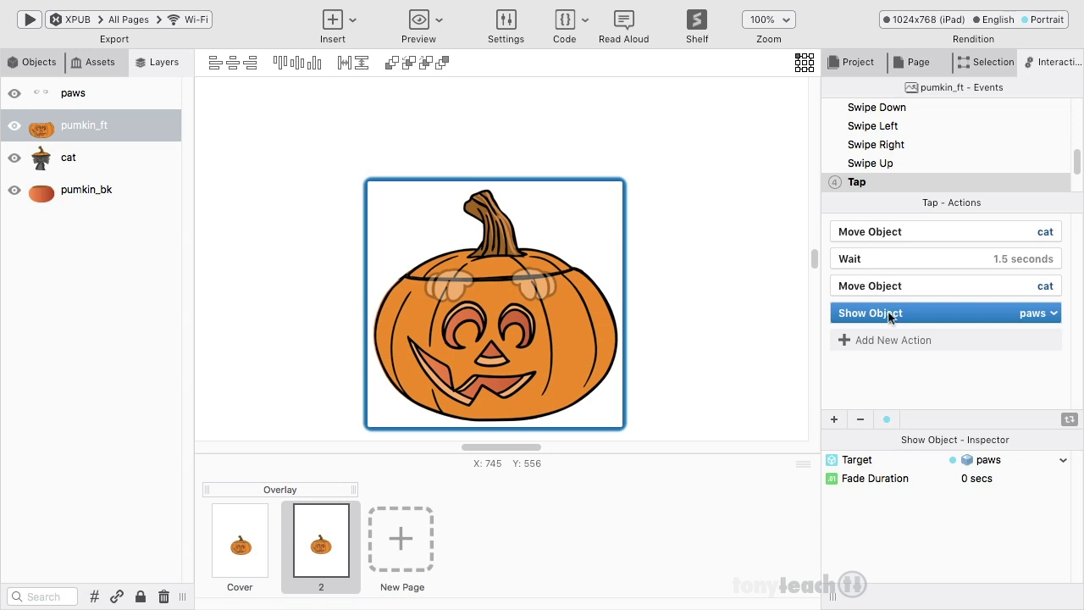
{"action": "left_click_drag", "start_coordinate": [888, 313], "coordinate": [889, 259]}
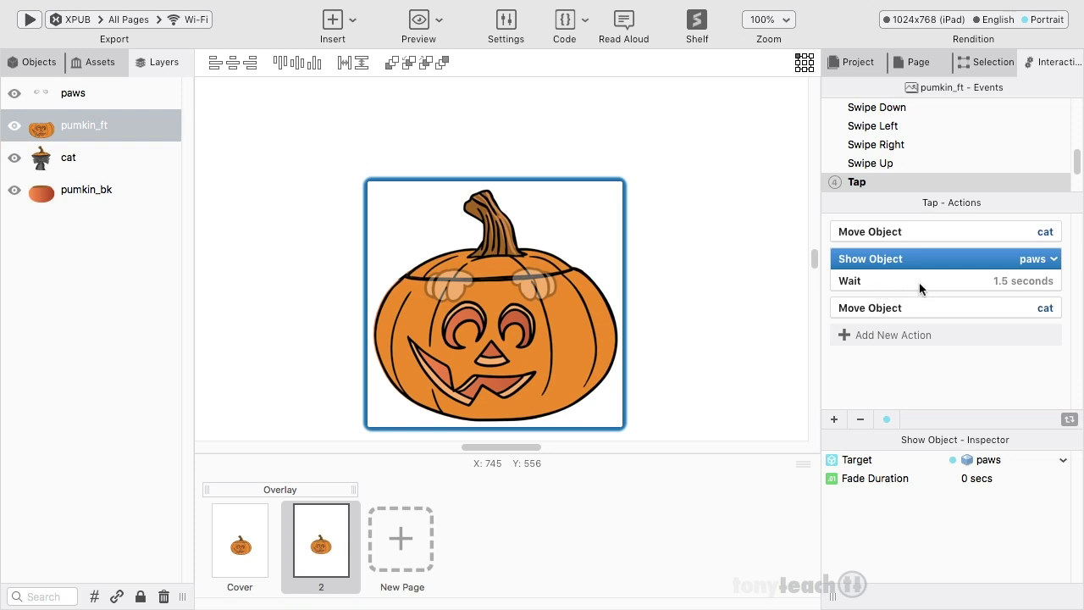
Add a Hide Object action targeting the paws, changing its target from self.
{"action": "left_click", "coordinate": [846, 335]}
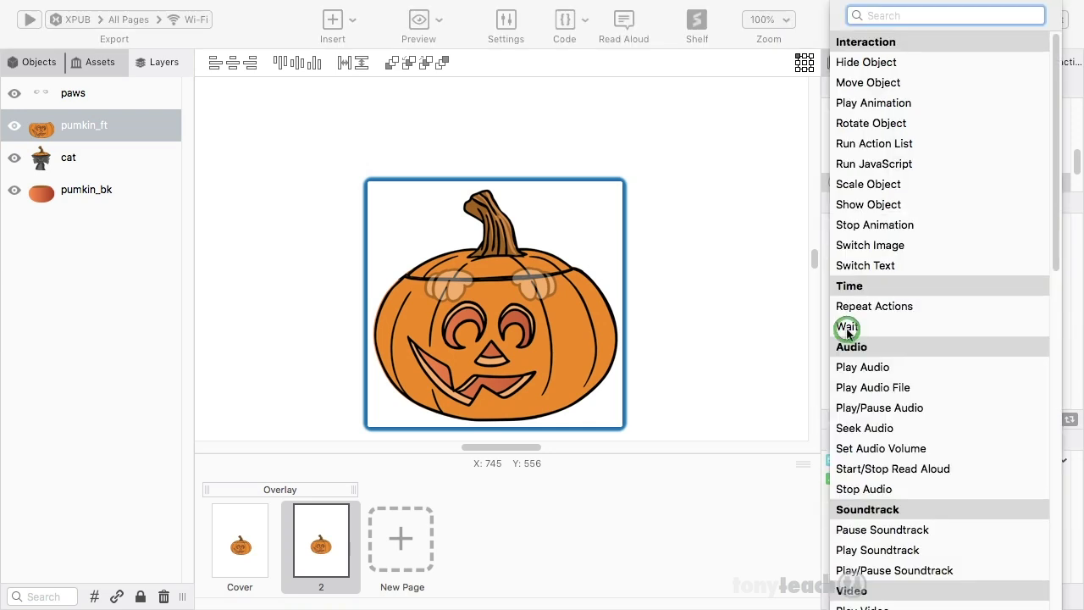
{"action": "left_click", "coordinate": [873, 67]}
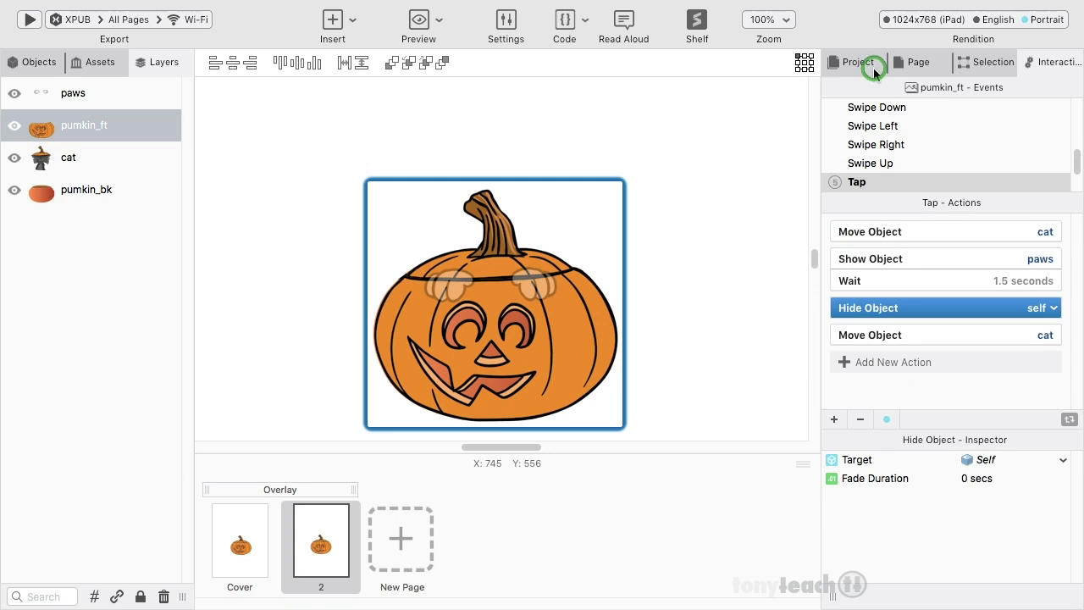
{"action": "left_click", "coordinate": [1050, 307]}
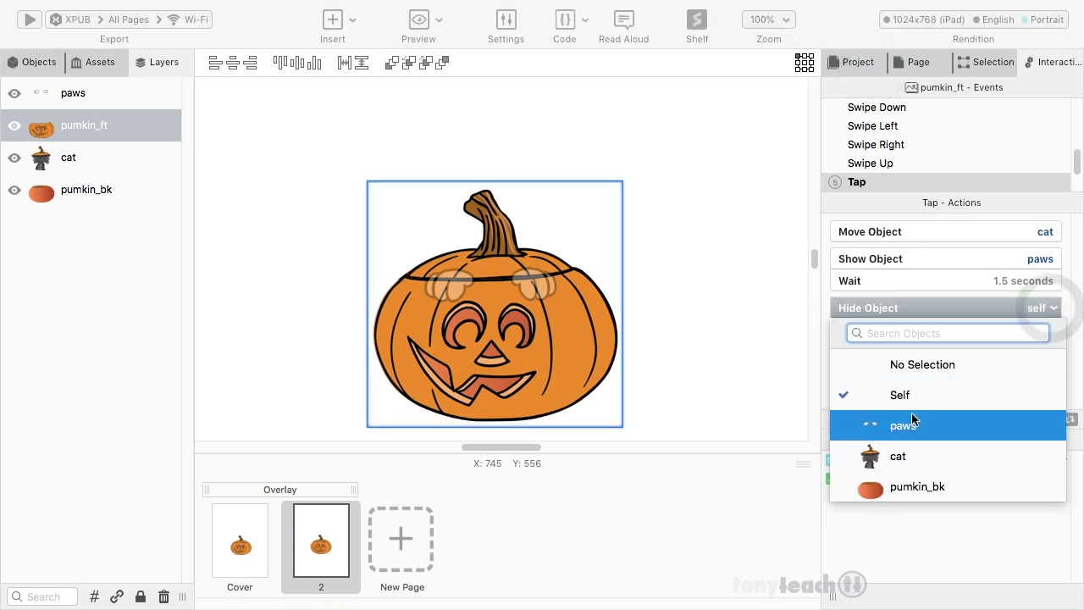
{"action": "left_click", "coordinate": [911, 414]}
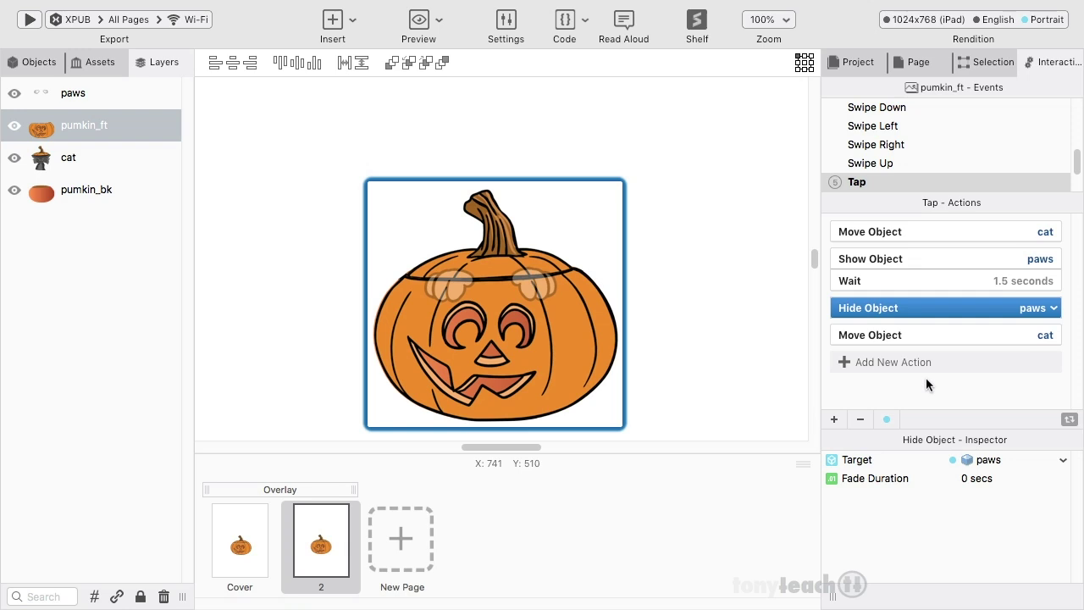
{"action": "left_click", "coordinate": [418, 24]}
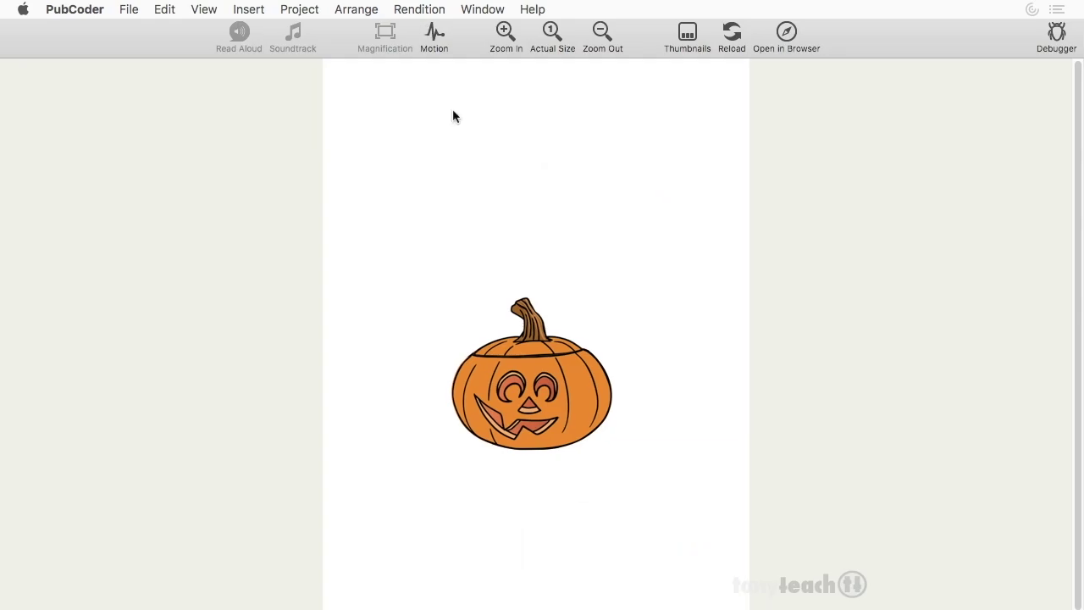
{"action": "left_click", "coordinate": [563, 392]}
{"action": "left_click", "coordinate": [558, 398]}
{"action": "mouse_move", "coordinate": [1058, 593]}
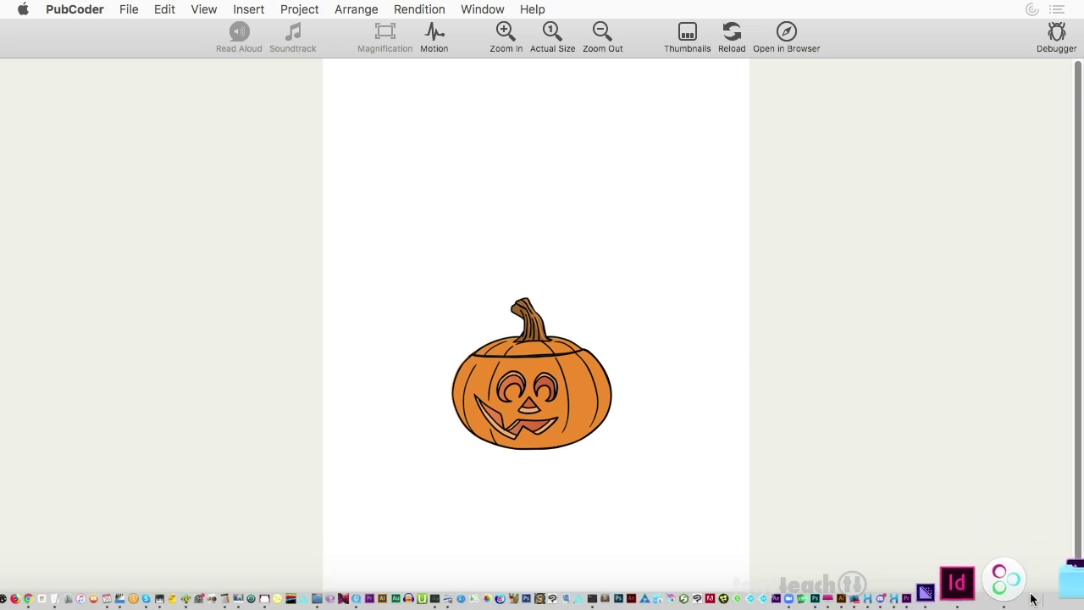
{"action": "left_click", "coordinate": [1007, 581]}
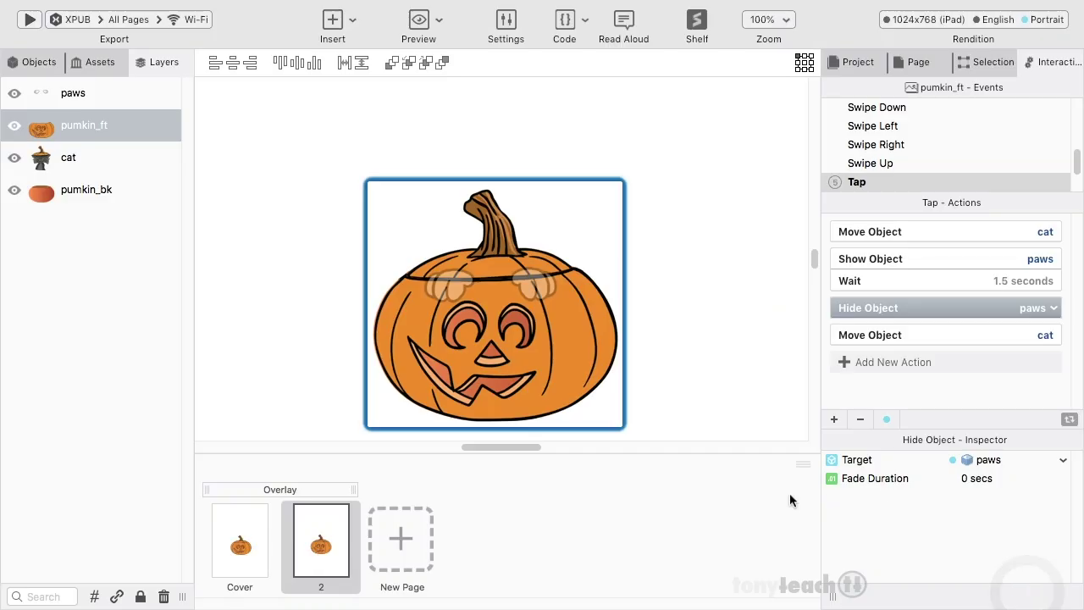